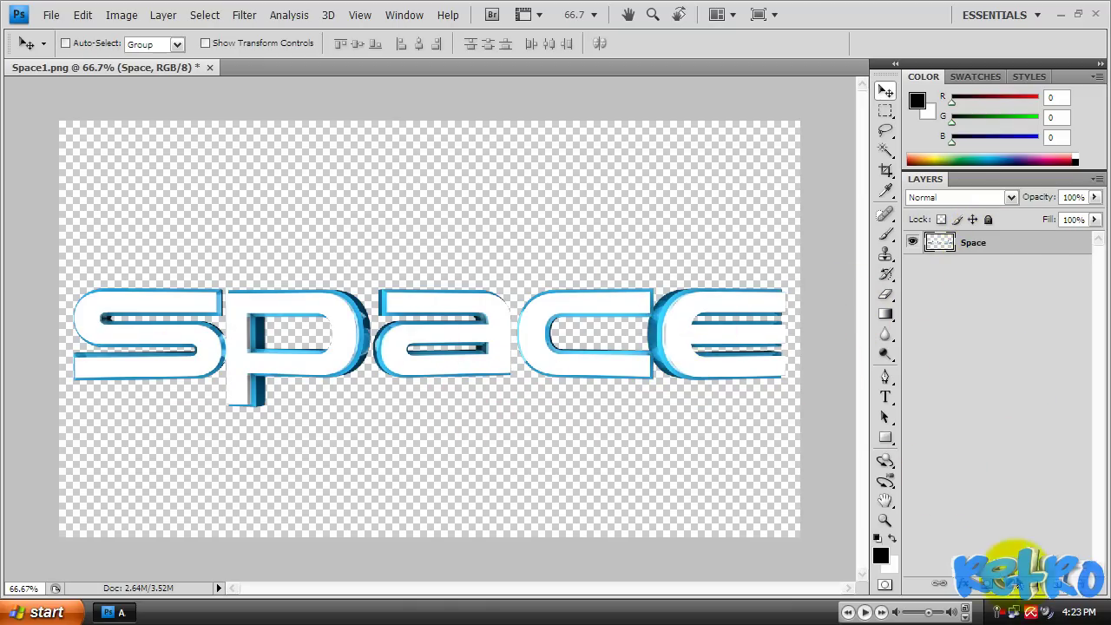
- Add a BG layer below Space and fill it with a vertical blue-to-black gradient
click(1064, 586)
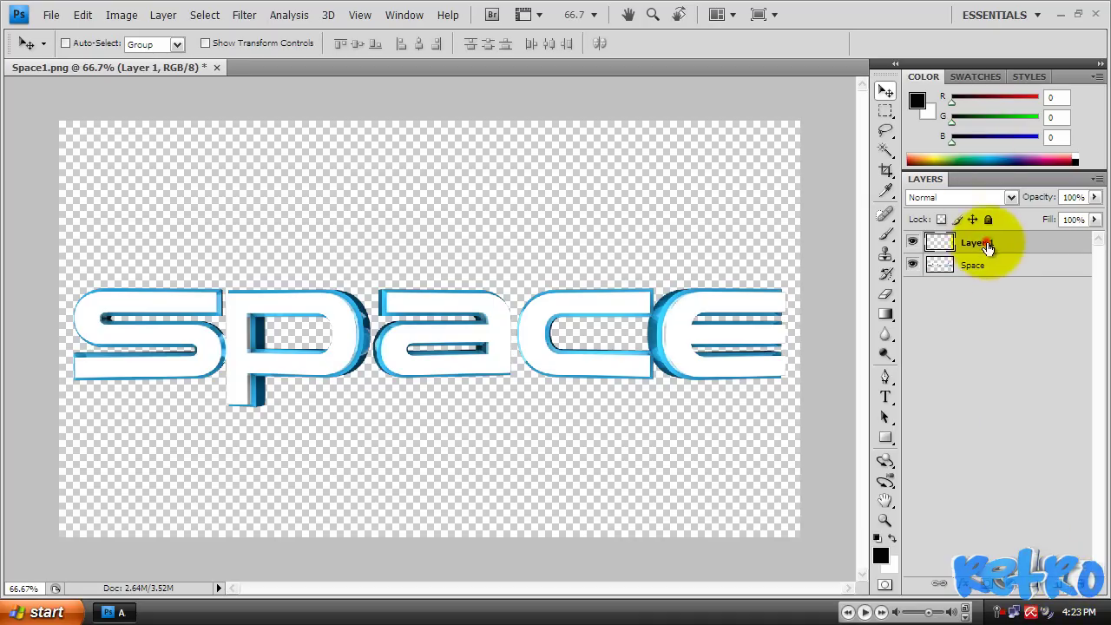
mouse_move(984, 242)
mouse_down()
mouse_move(996, 273)
mouse_move(983, 262)
mouse_up()
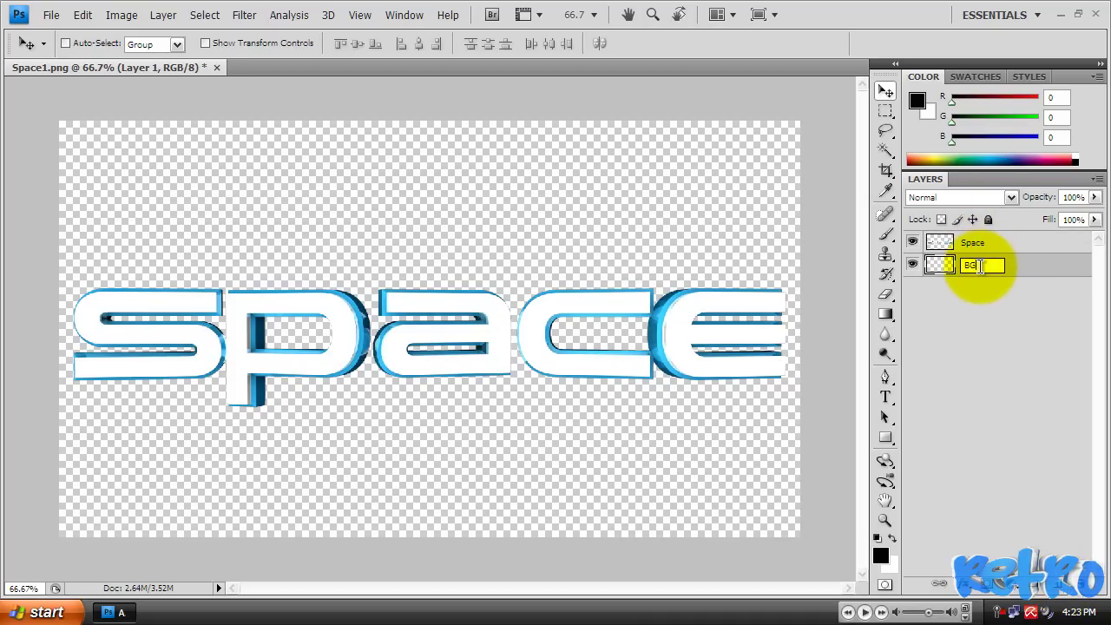
click(885, 314)
click(128, 43)
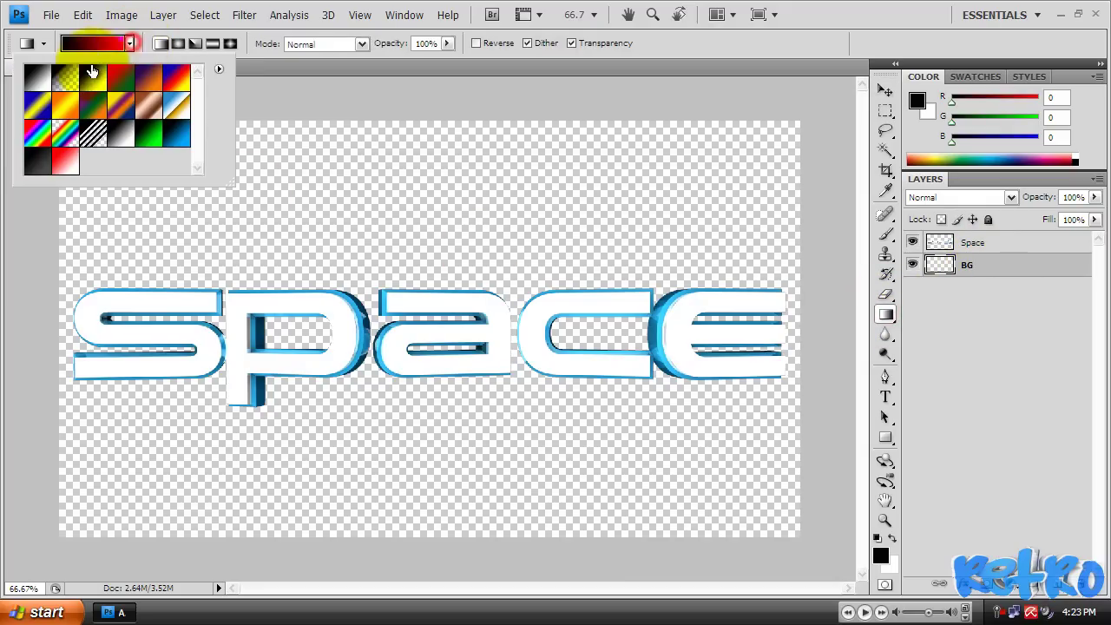
double_click(174, 134)
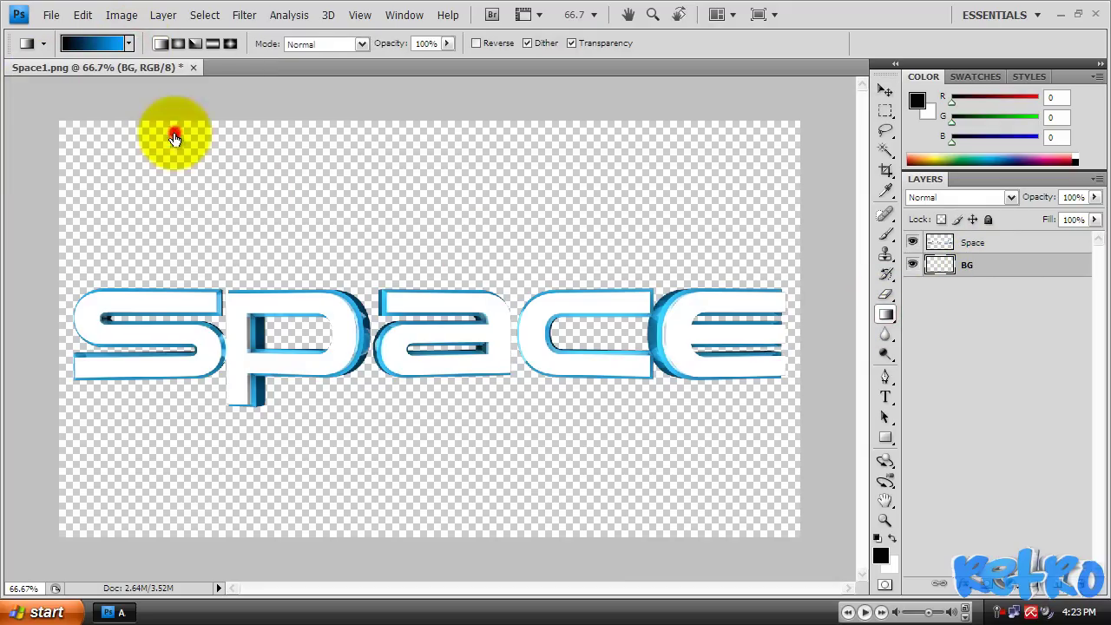
drag(435, 533, 457, 131)
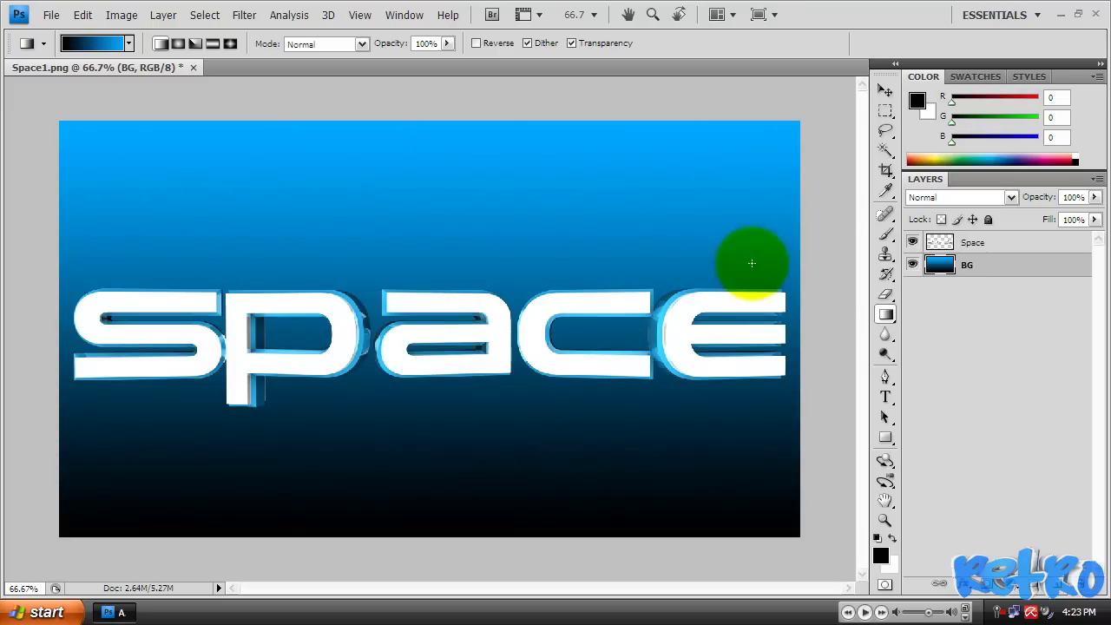
- Centre the SPACE text on the canvas using the Move tool's align buttons, then deselect
click(884, 91)
drag(678, 356, 671, 347)
key(ctrl+z)
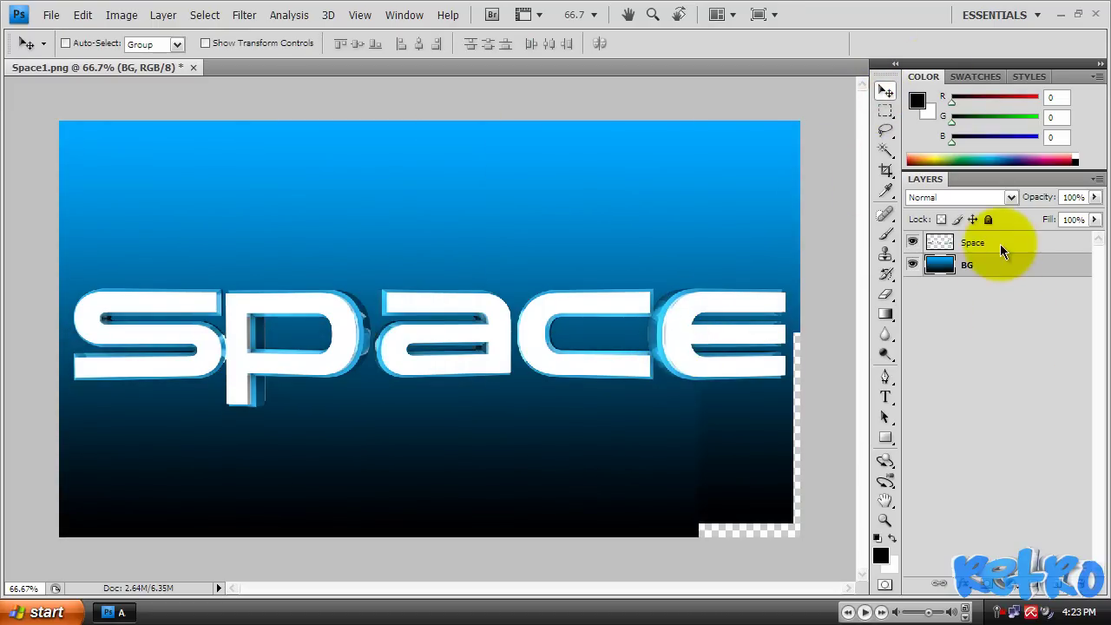
click(999, 243)
shift+click(944, 269)
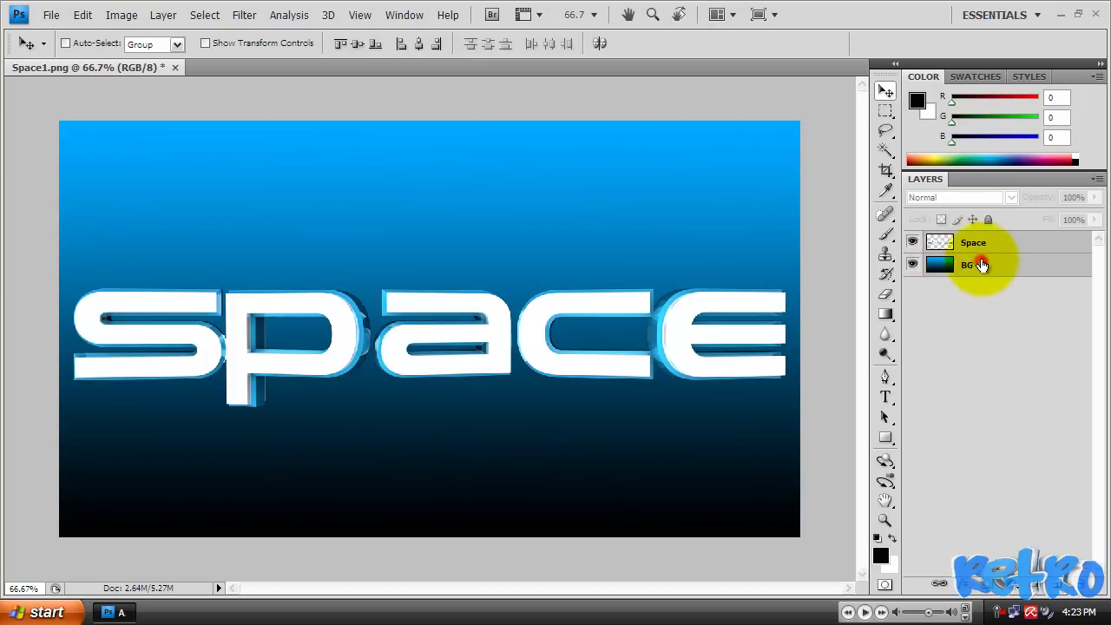
click(982, 245)
ctrl+click(941, 265)
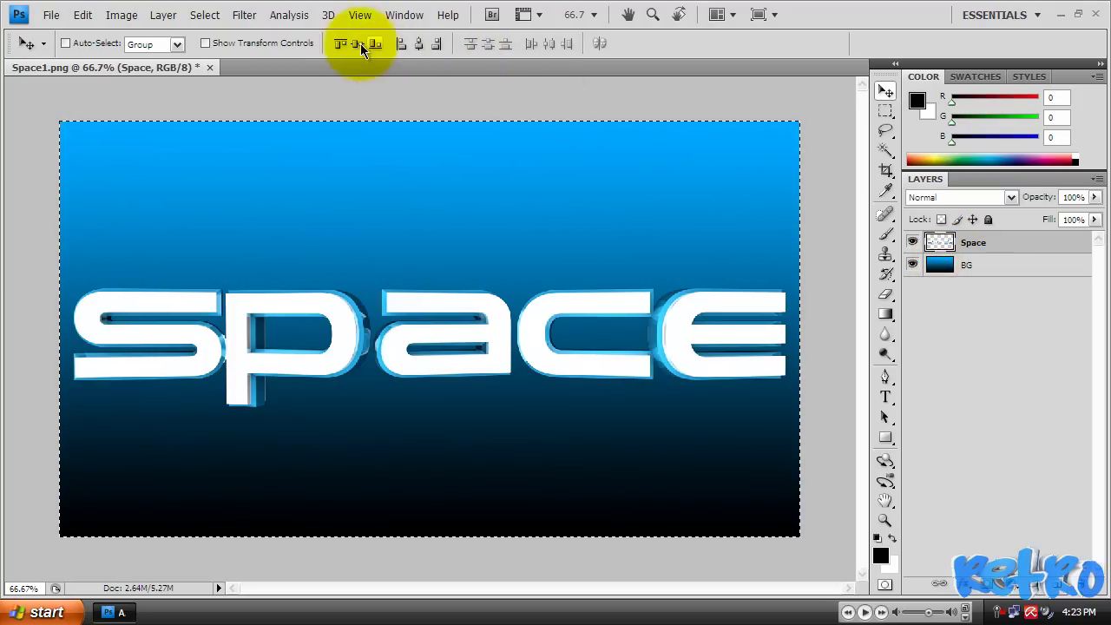
click(419, 43)
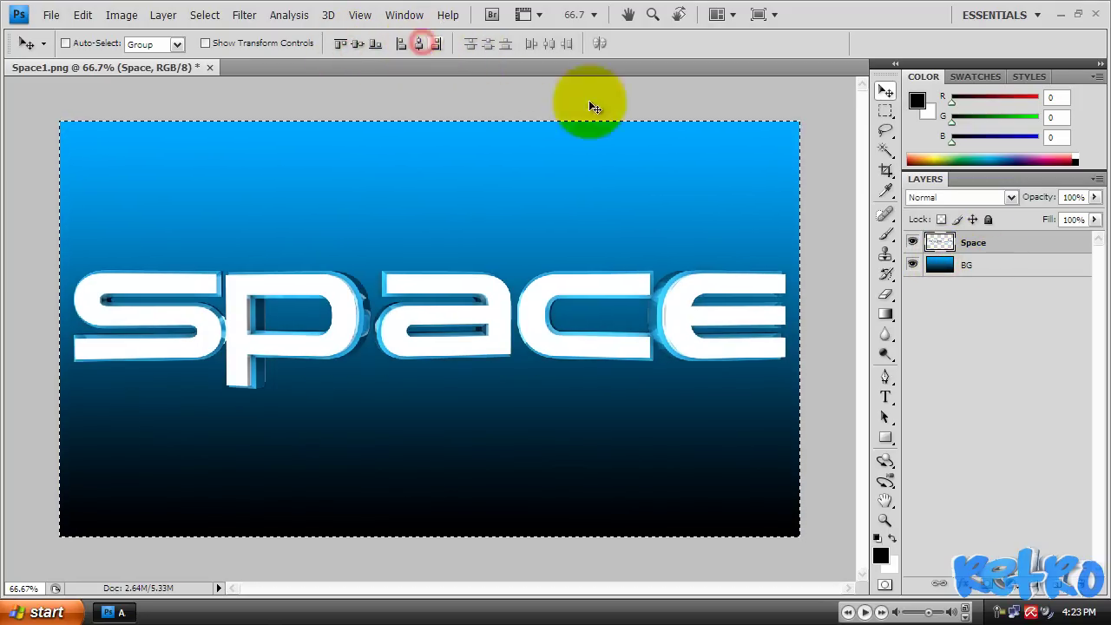
click(885, 110)
click(838, 181)
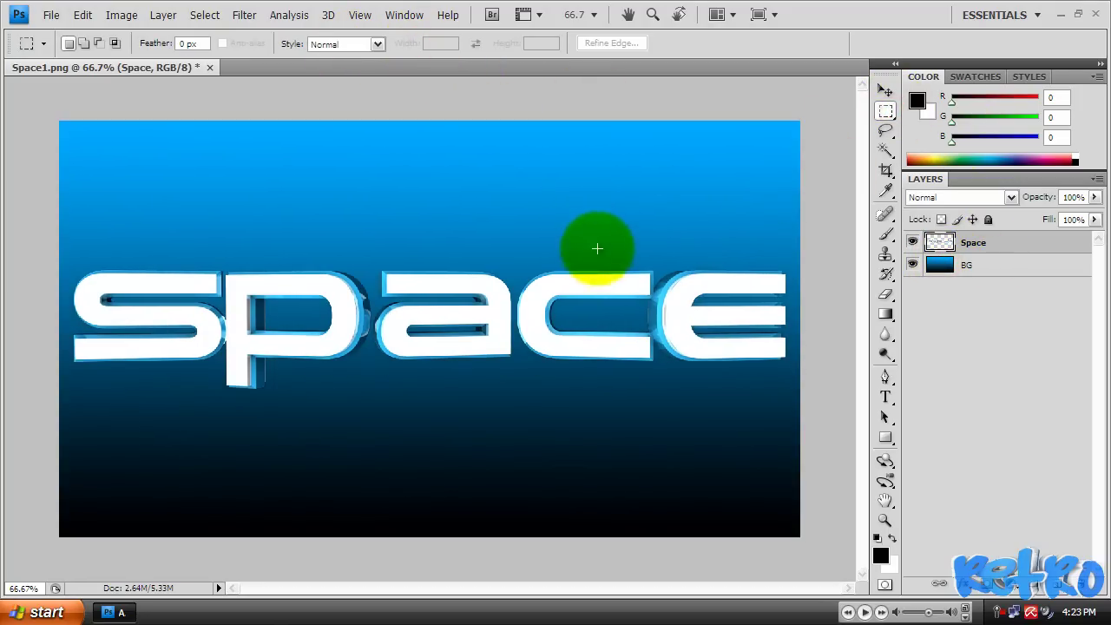
- Bring up the Open dialog and browse into the My Pictures folder
click(52, 16)
click(52, 16)
click(52, 16)
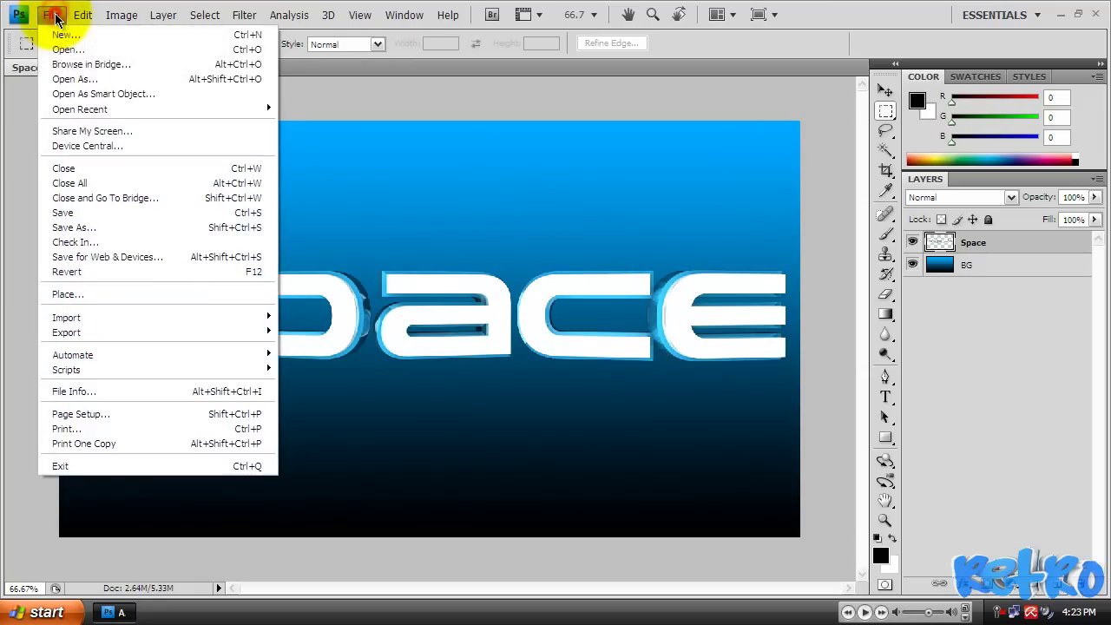
click(70, 53)
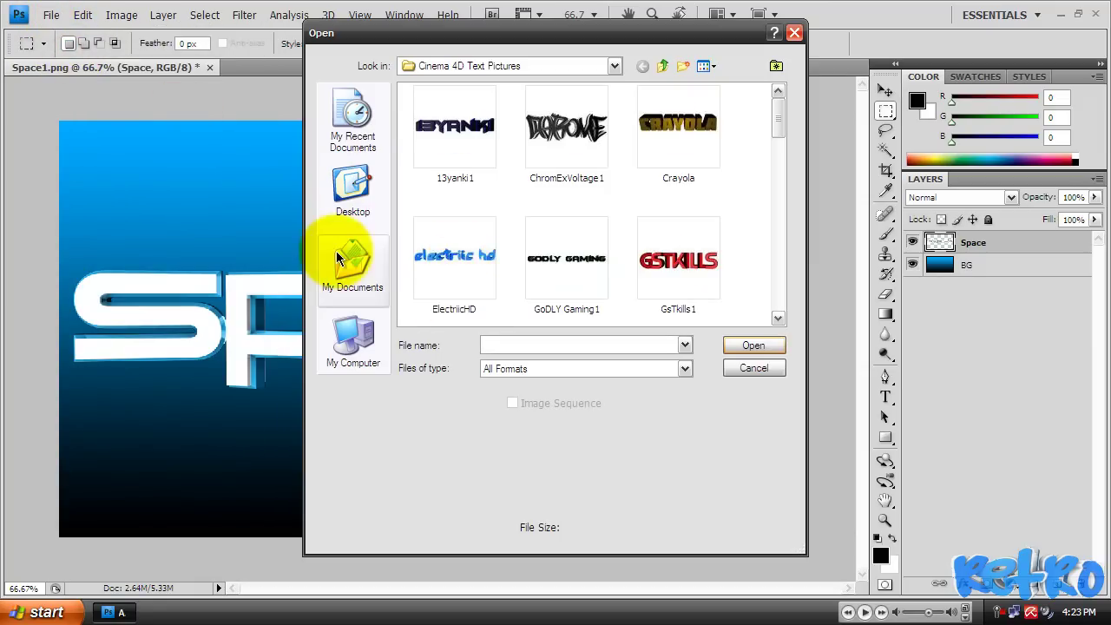
click(339, 257)
double_click(434, 213)
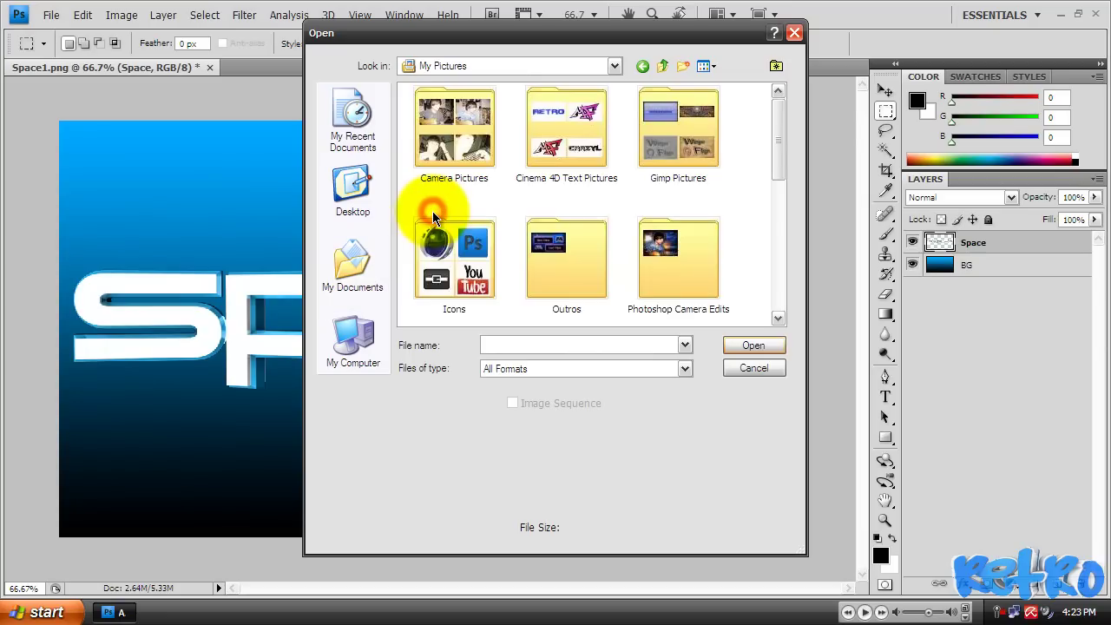
- Browse through Textures and Screen Shots into Flares and open Flare4
scroll(643, 254, down, 3)
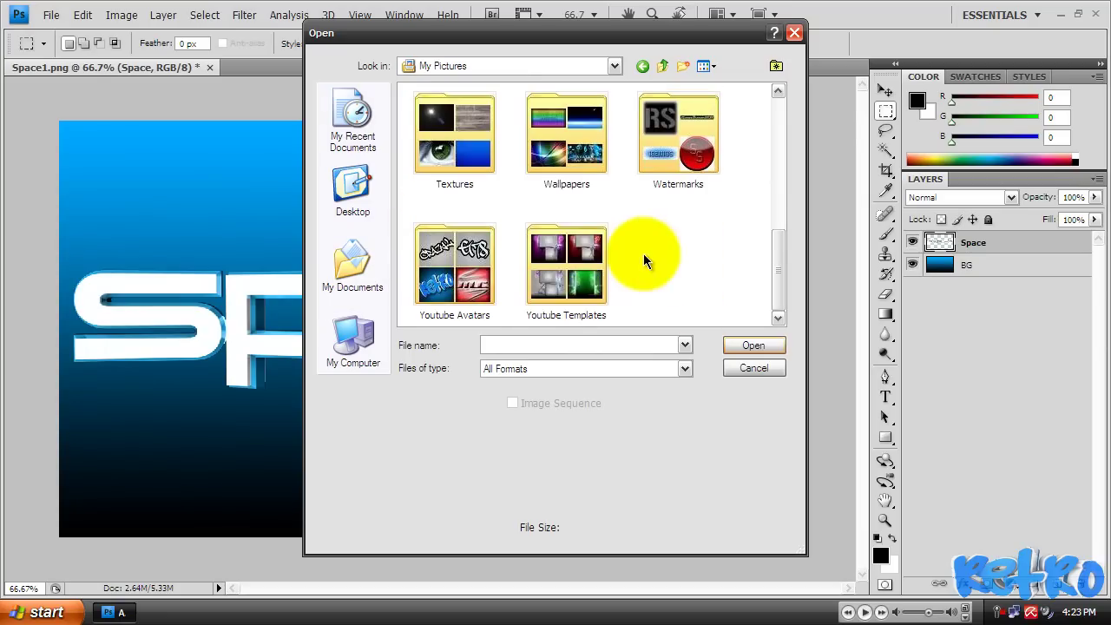
double_click(469, 165)
double_click(461, 135)
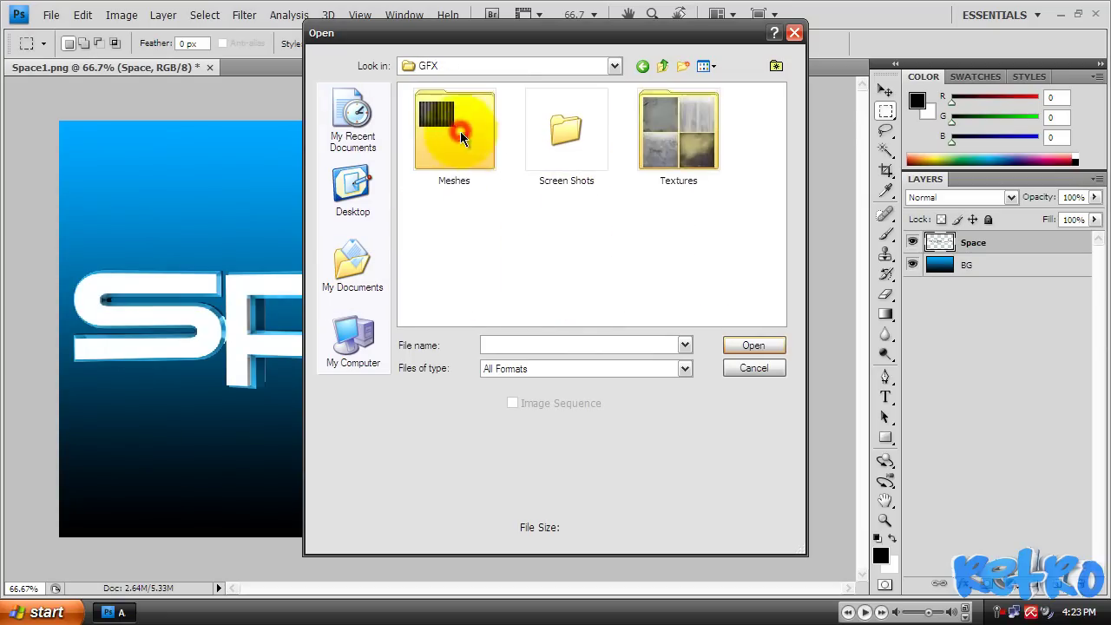
scroll(591, 201, down, 3)
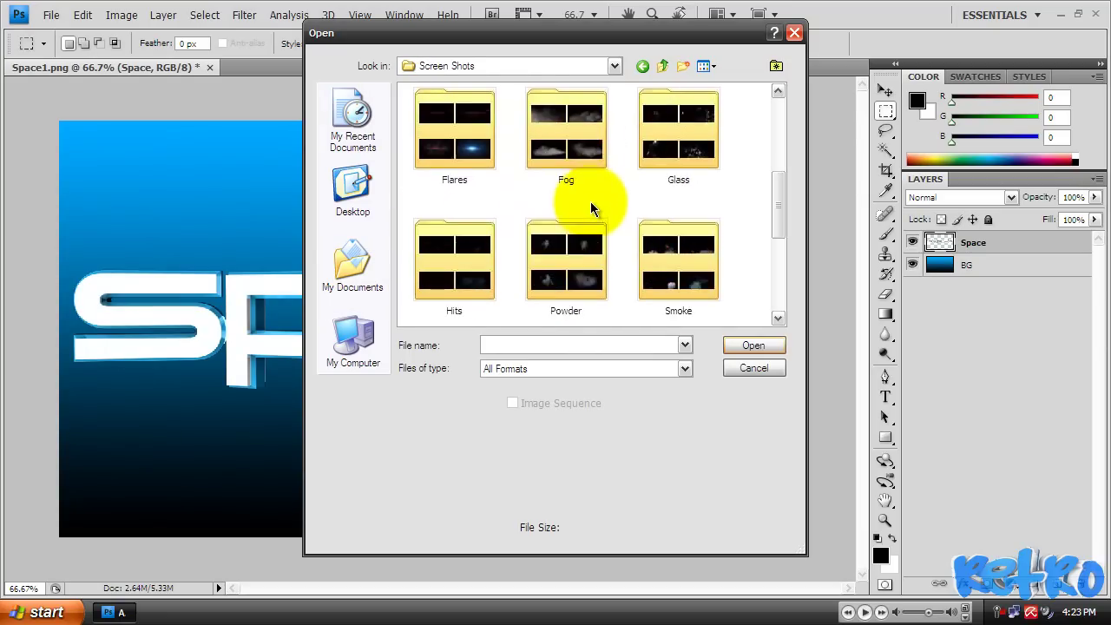
double_click(463, 154)
scroll(538, 234, down, 2)
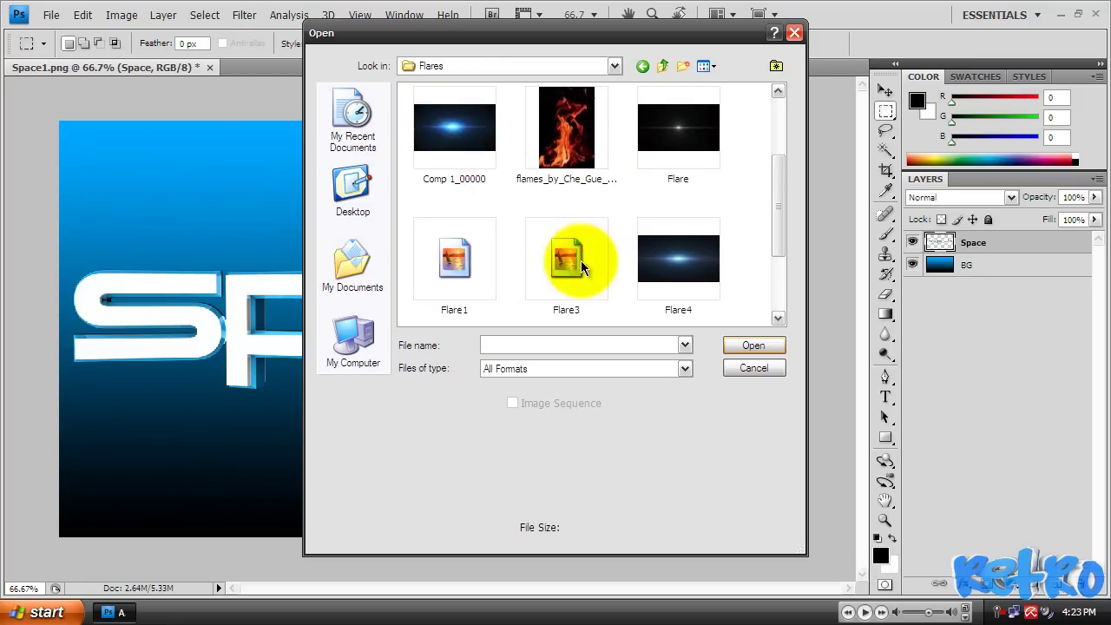
scroll(582, 267, down, 2)
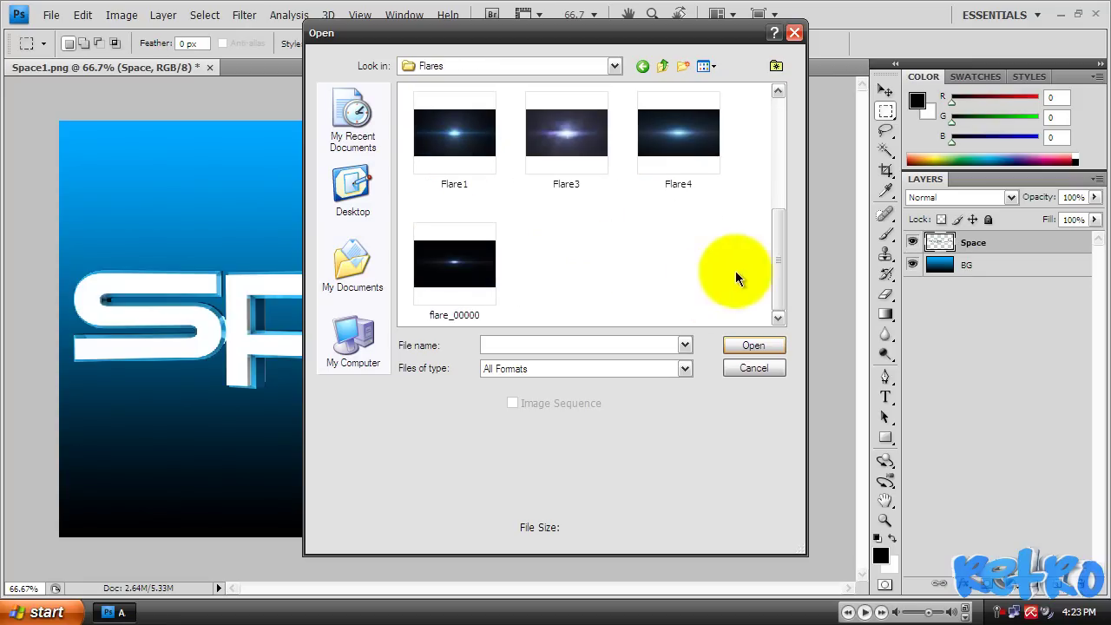
drag(778, 265, 791, 242)
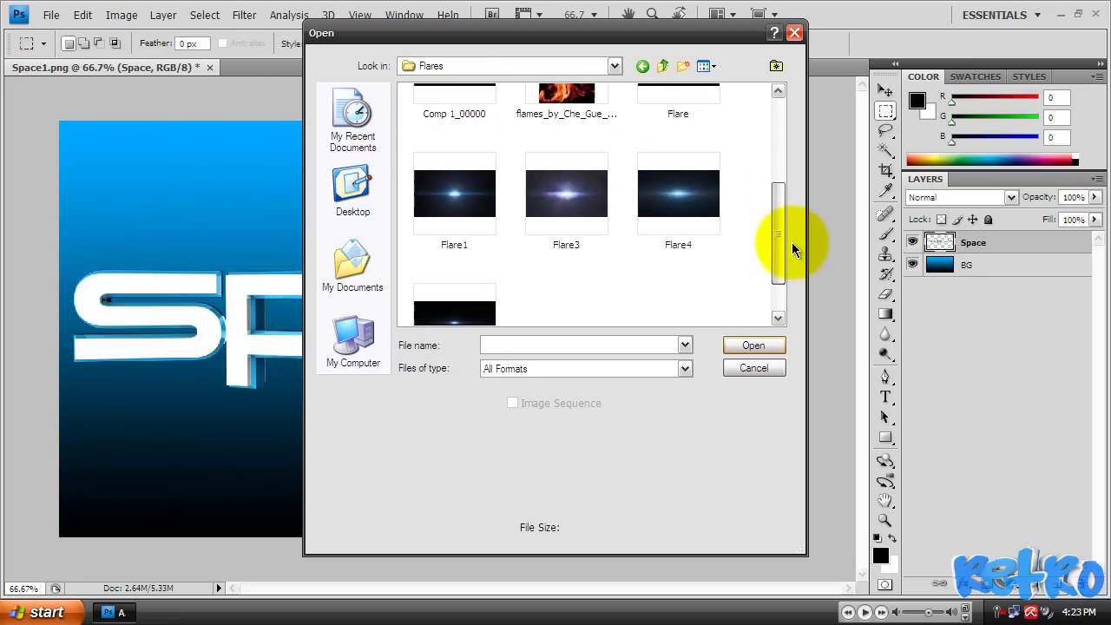
click(665, 195)
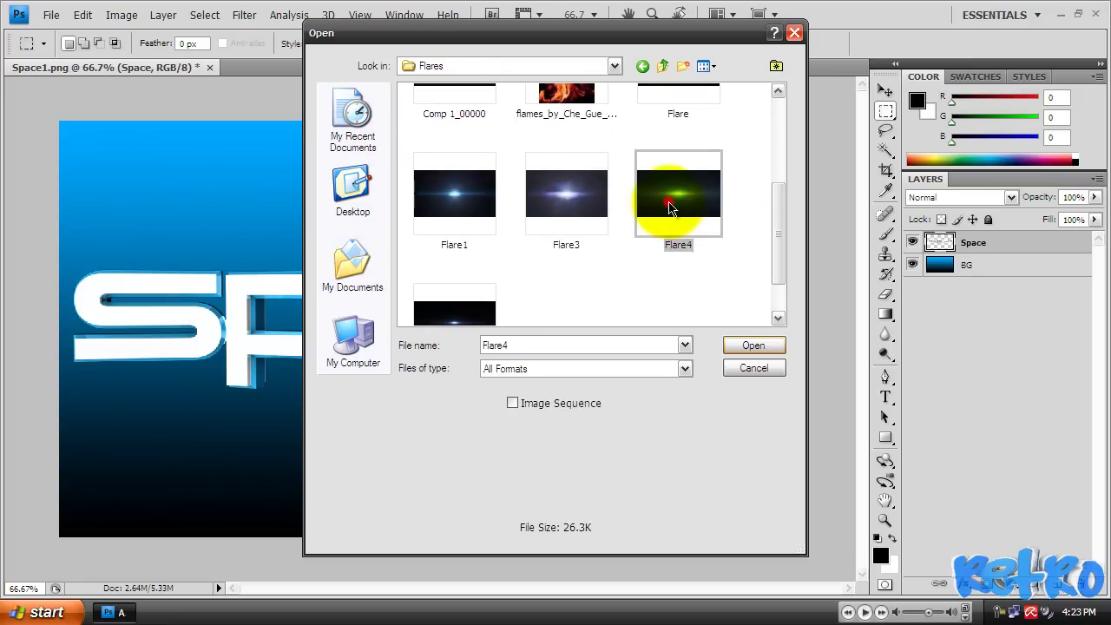
click(754, 345)
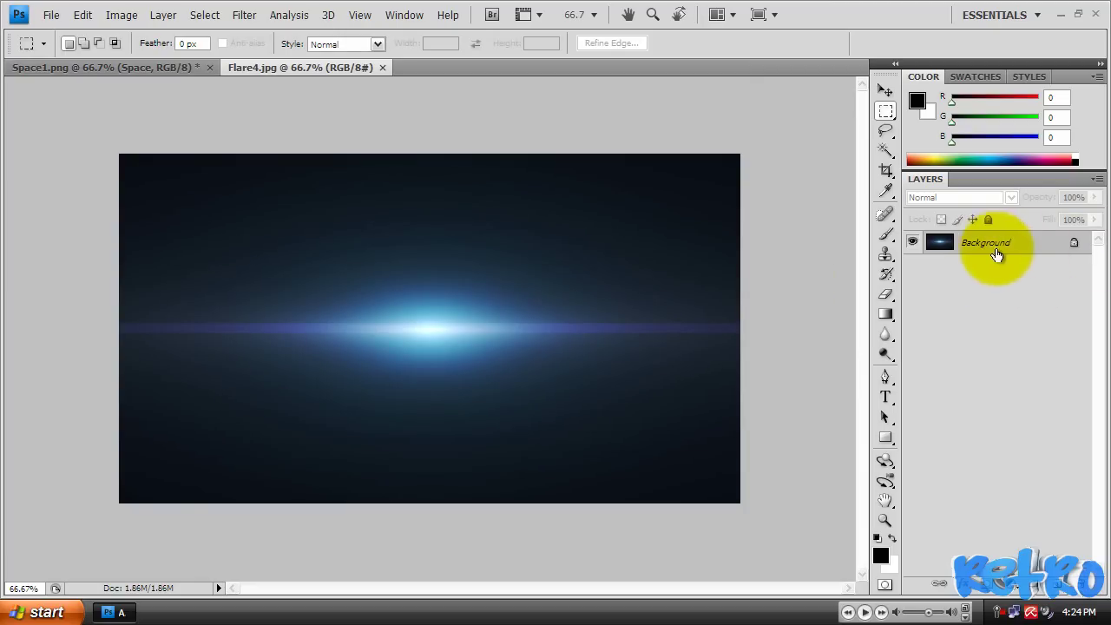
- Unlock the flare's Background as Layer 0 and copy it into Space1.png as Layer 1
double_click(1040, 249)
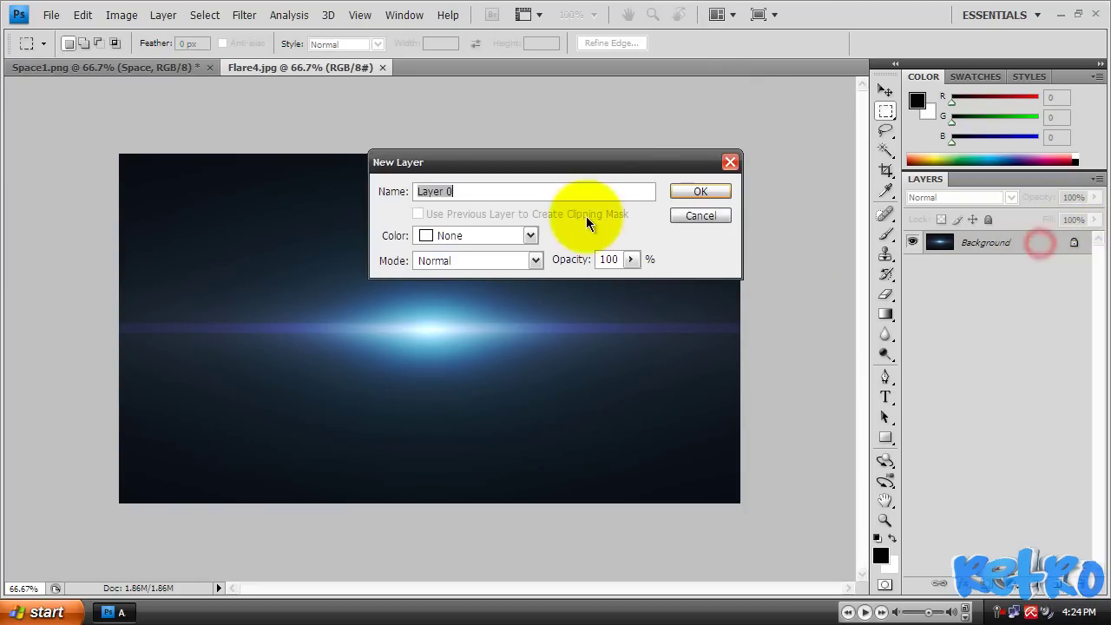
click(699, 191)
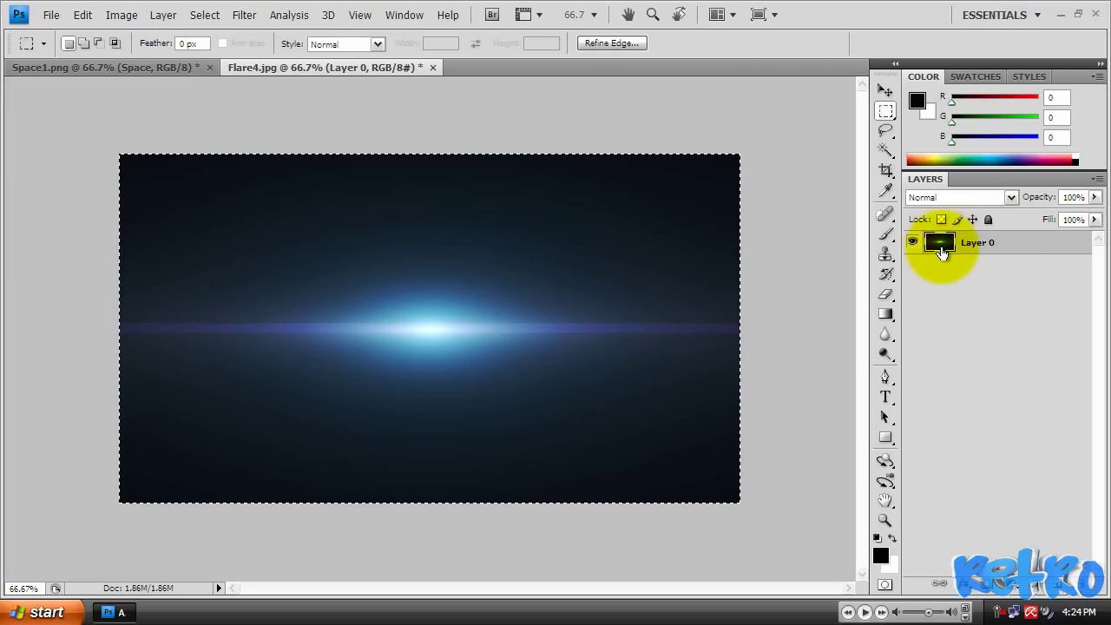
drag(952, 284, 483, 310)
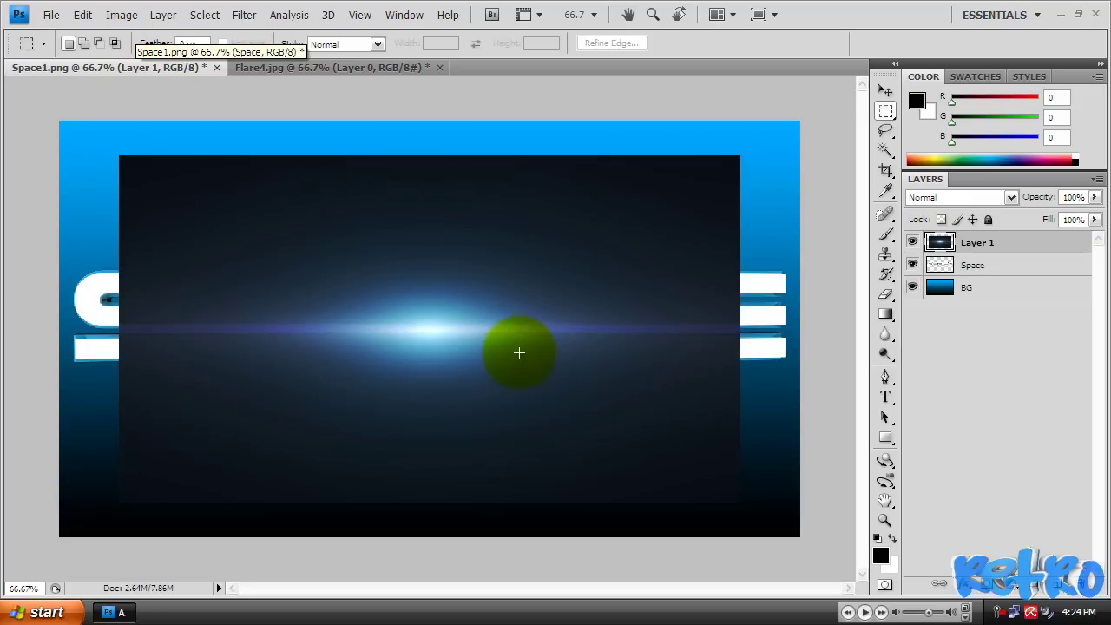
- Set the flare layer to Screen blending and shift its glow up and left over the text
click(885, 94)
drag(554, 365, 562, 341)
drag(585, 268, 590, 283)
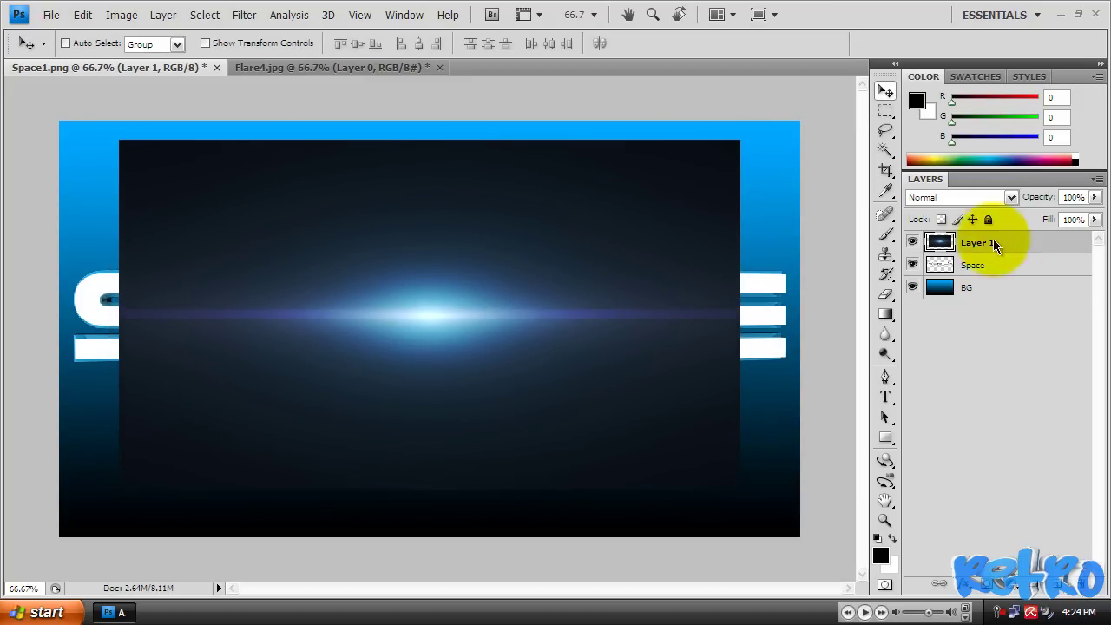
click(1005, 200)
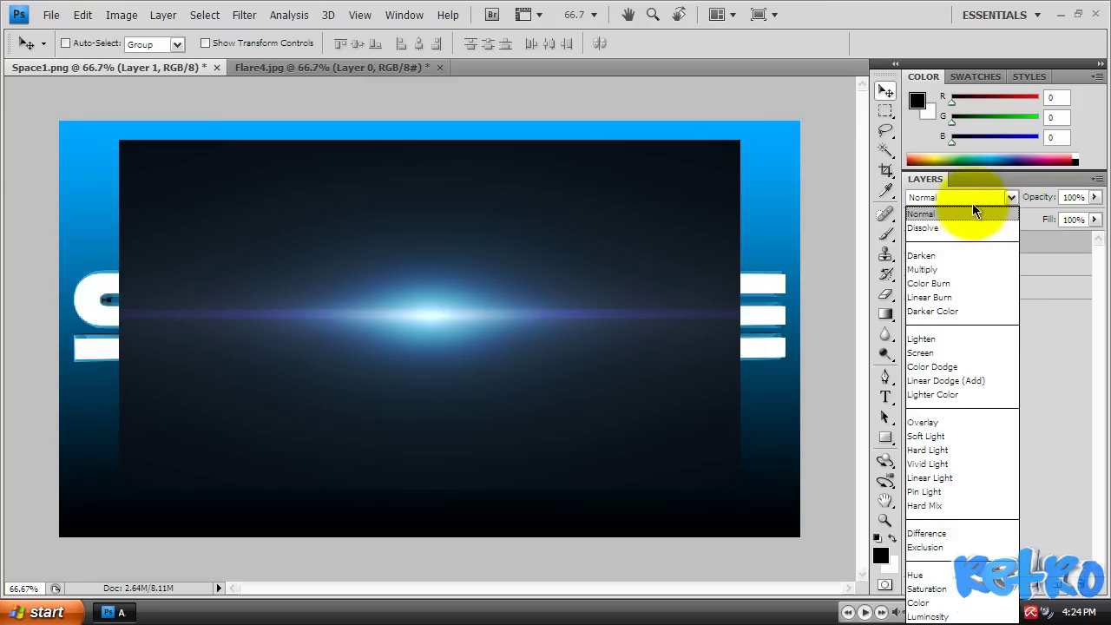
click(940, 354)
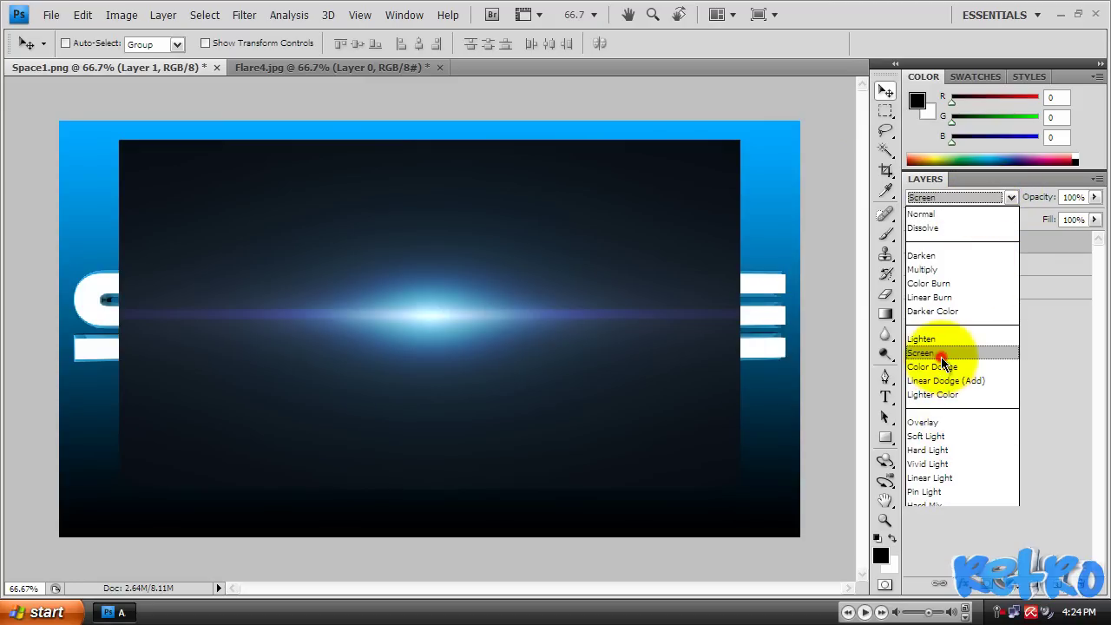
drag(483, 336, 510, 361)
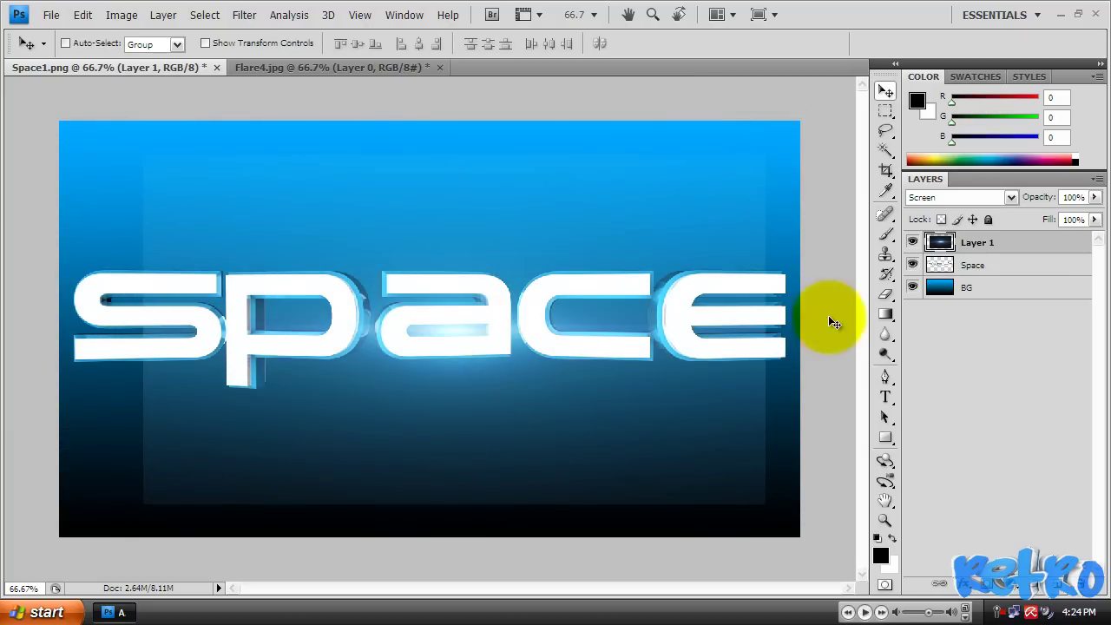
- Set up the Eraser with a 400 px, 0% hardness soft brush and adjusted opacity and flow
click(886, 297)
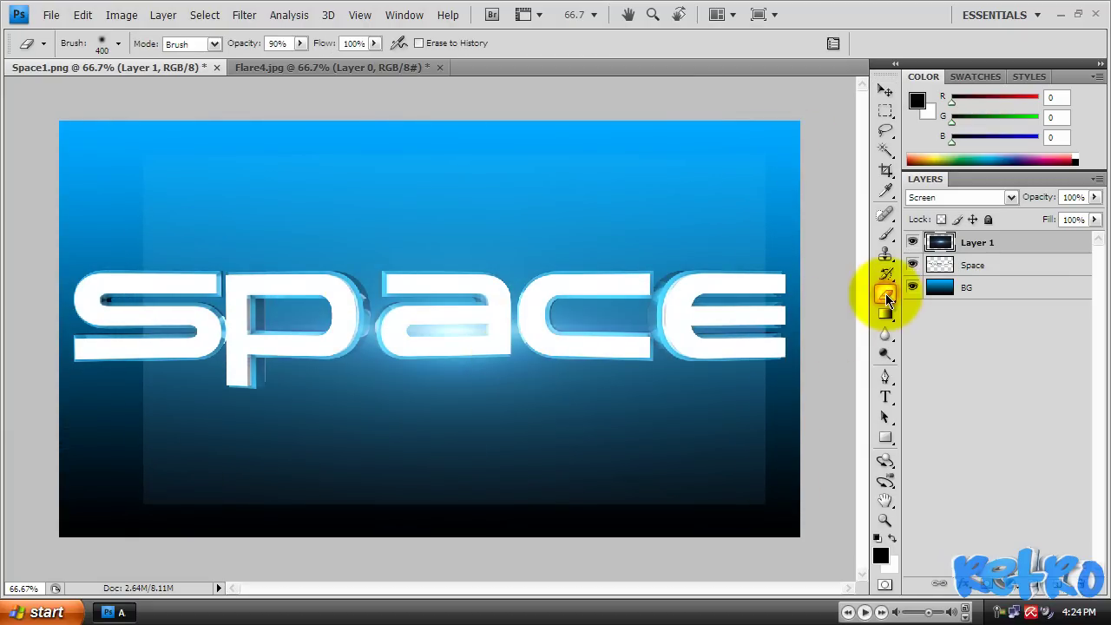
click(119, 44)
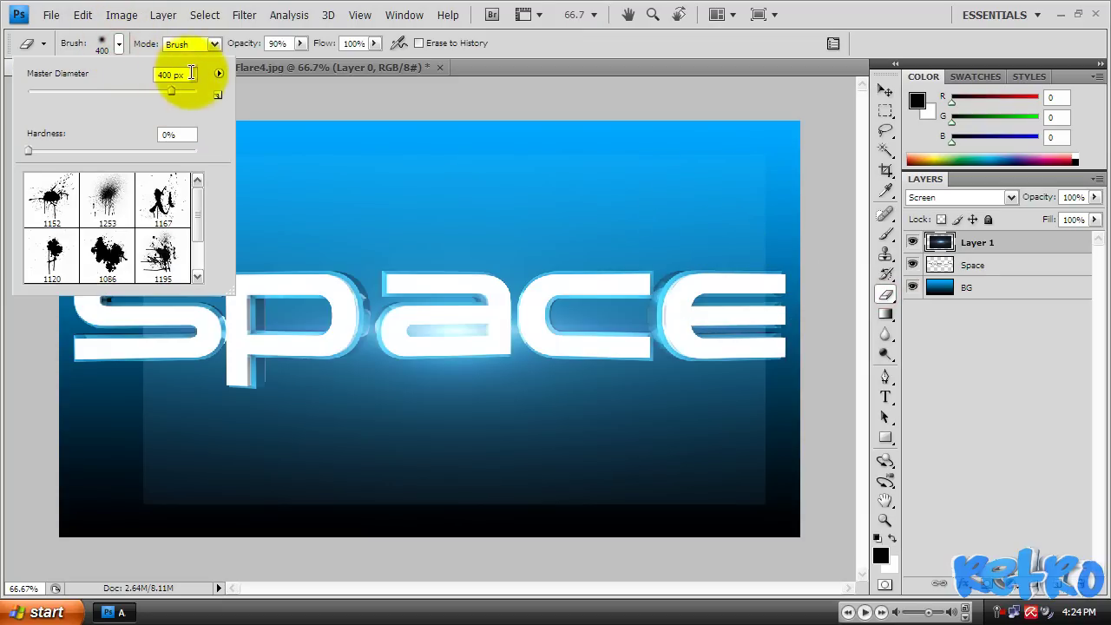
click(179, 136)
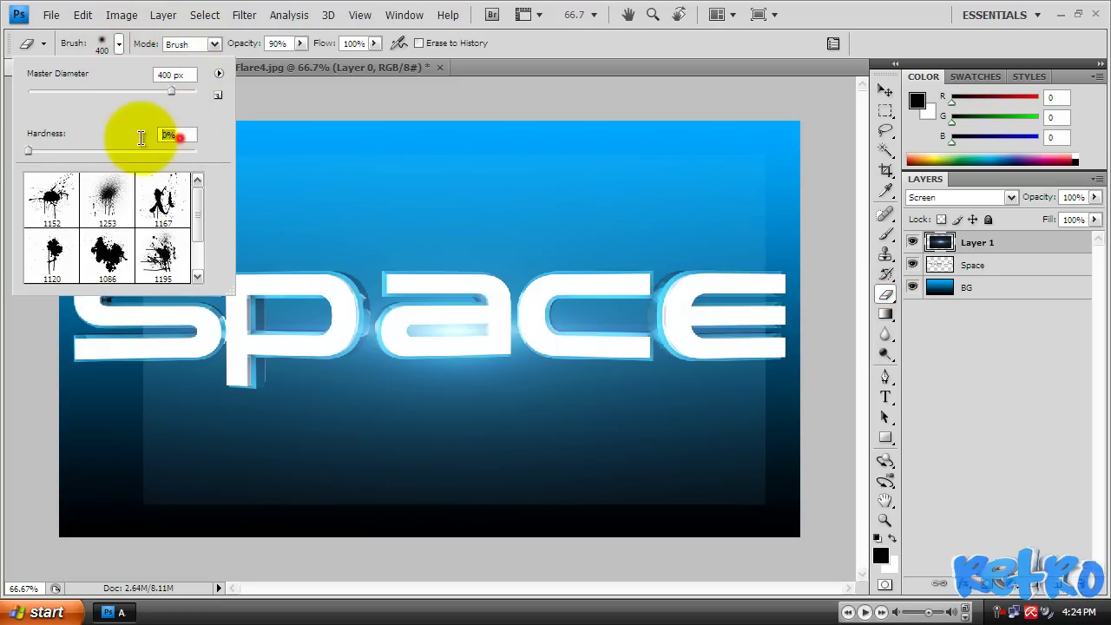
click(299, 43)
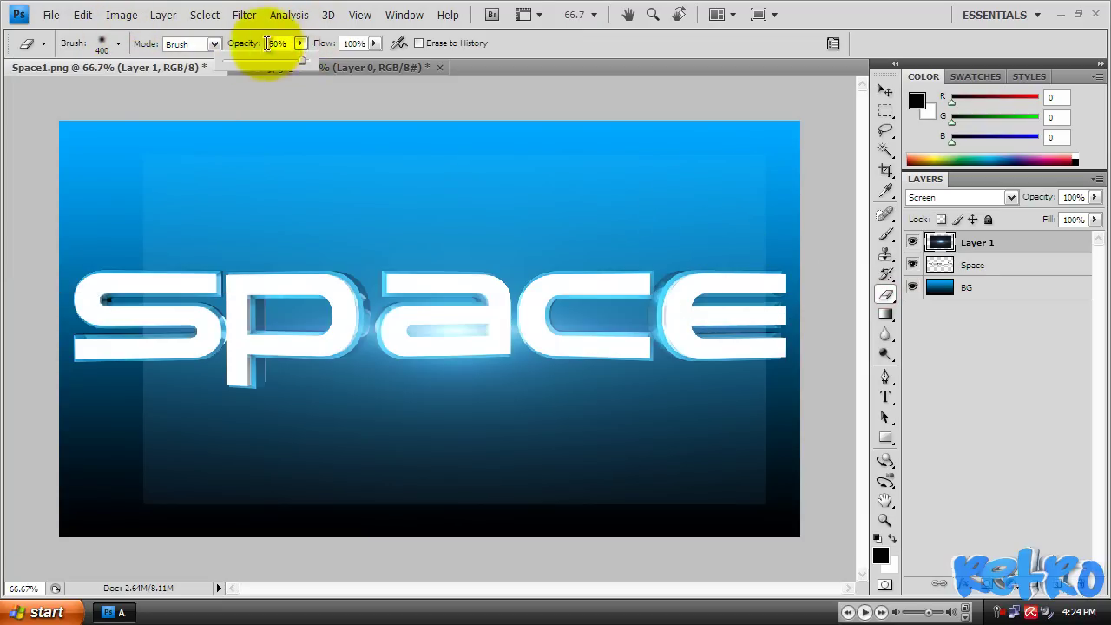
click(375, 44)
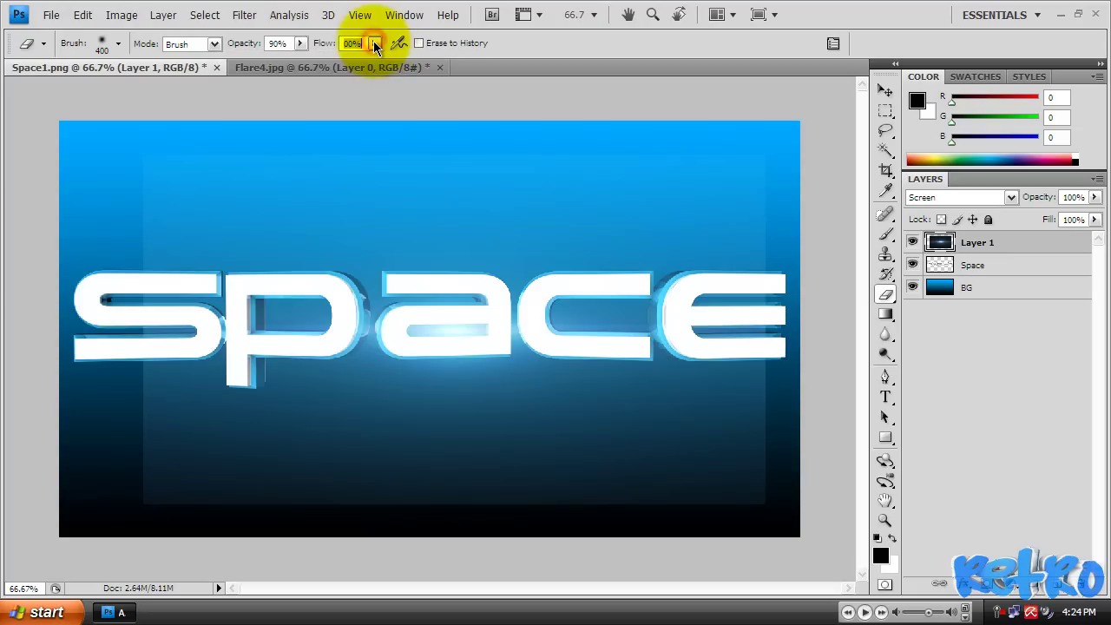
click(374, 44)
click(505, 44)
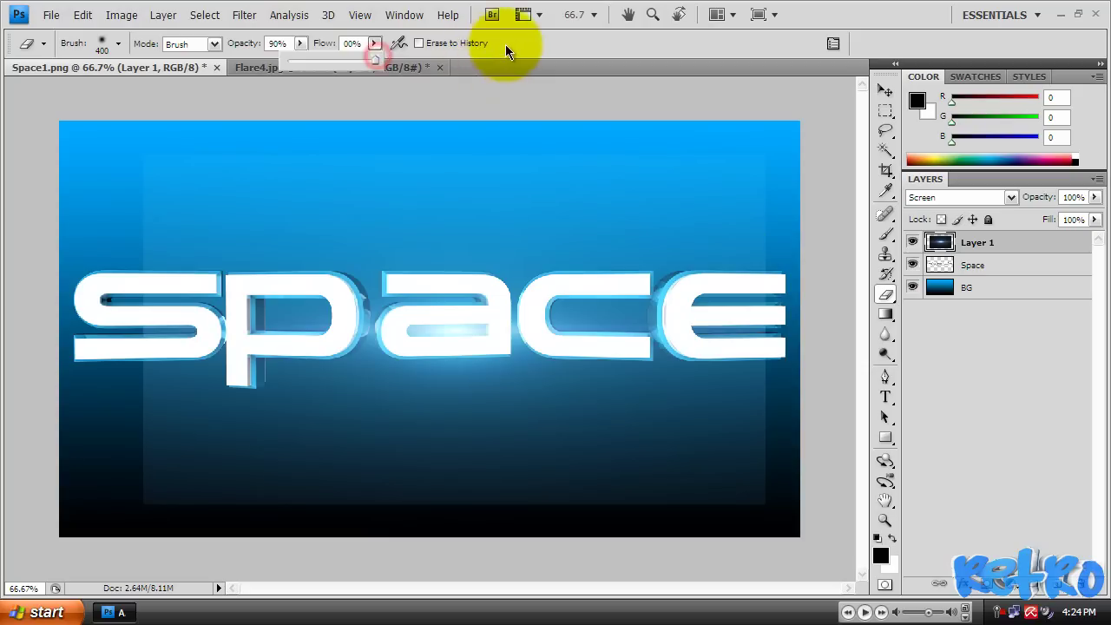
- Erase the flare's hard edges around the left letters and its dark bottom band
mouse_move(354, 373)
mouse_down()
mouse_move(152, 449)
mouse_move(140, 264)
mouse_move(150, 356)
mouse_up()
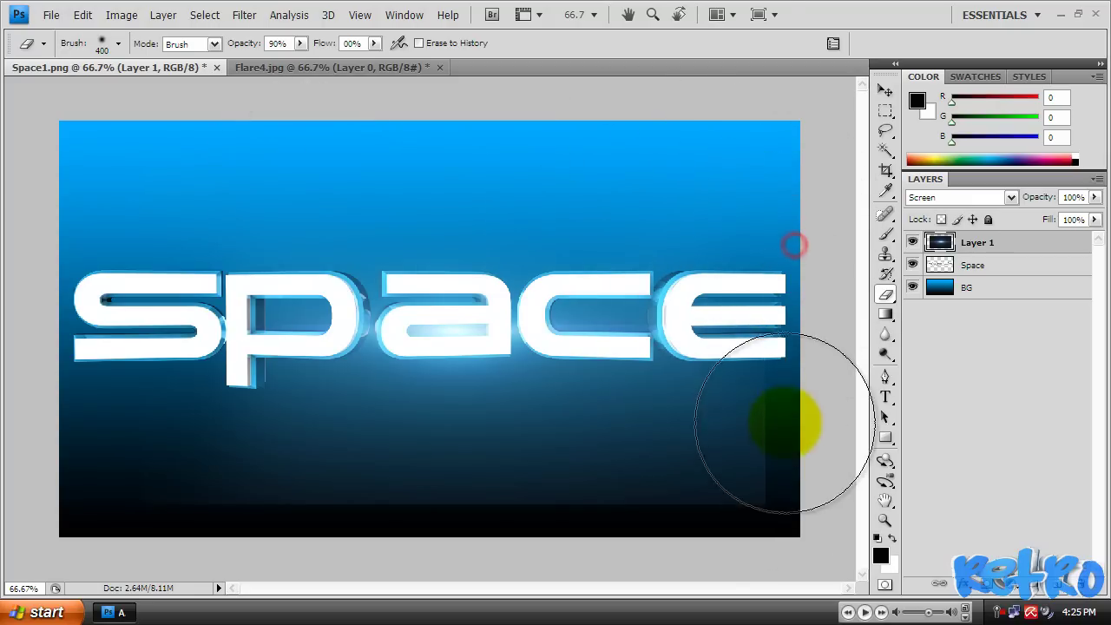
click(782, 479)
click(700, 526)
click(464, 537)
click(290, 535)
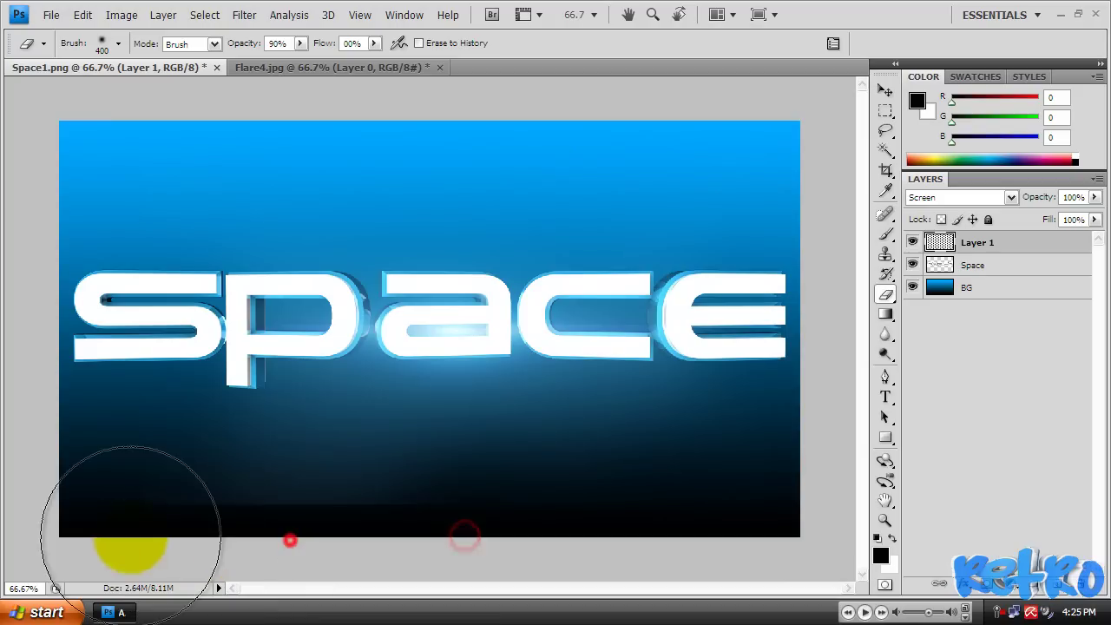
click(181, 533)
- Move the flare below the text and duplicate it three times, placing copies under the a, c and s
click(885, 90)
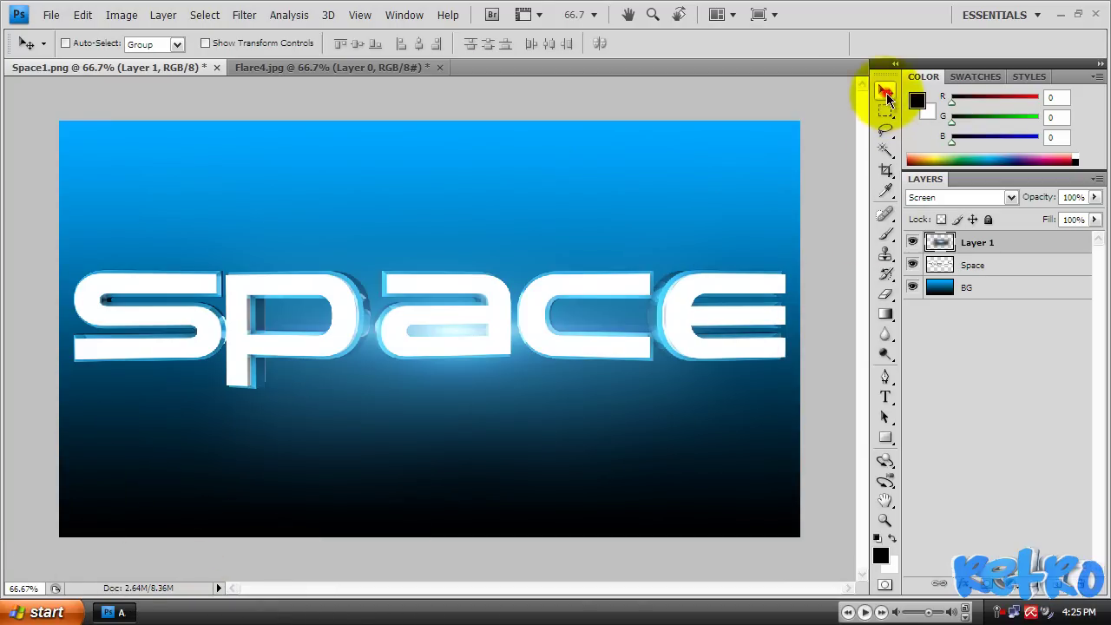
mouse_move(467, 344)
mouse_down()
mouse_move(465, 440)
mouse_move(491, 443)
mouse_move(330, 278)
mouse_move(276, 272)
mouse_move(272, 291)
mouse_move(317, 276)
mouse_move(331, 290)
mouse_move(290, 282)
mouse_move(271, 300)
mouse_move(314, 290)
mouse_move(299, 303)
mouse_move(309, 302)
mouse_up()
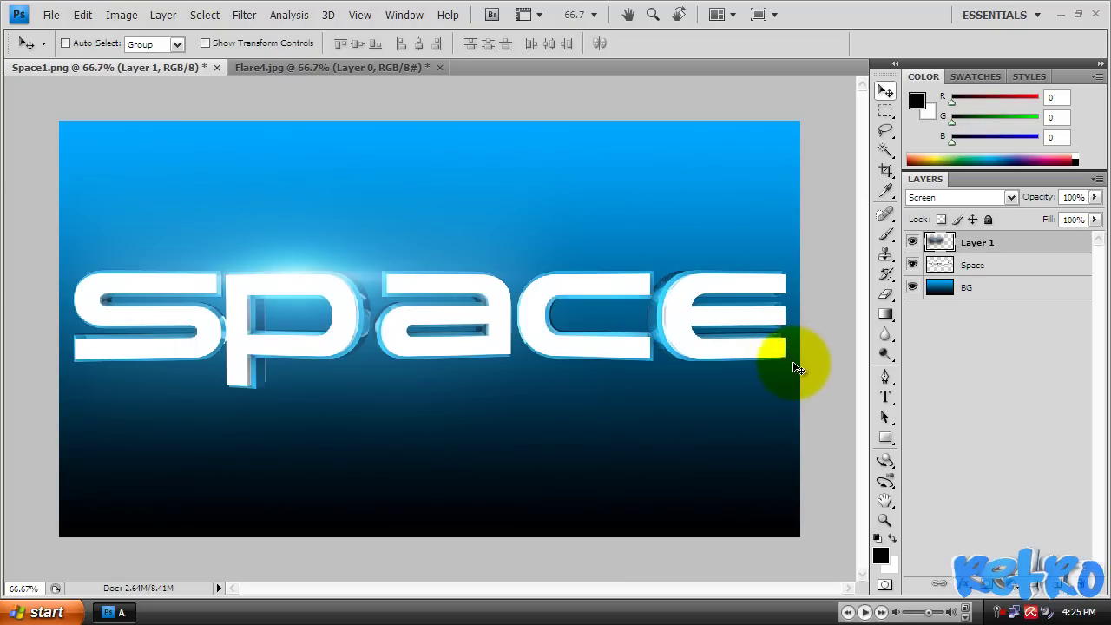
key(ctrl+j)
drag(309, 271, 636, 379)
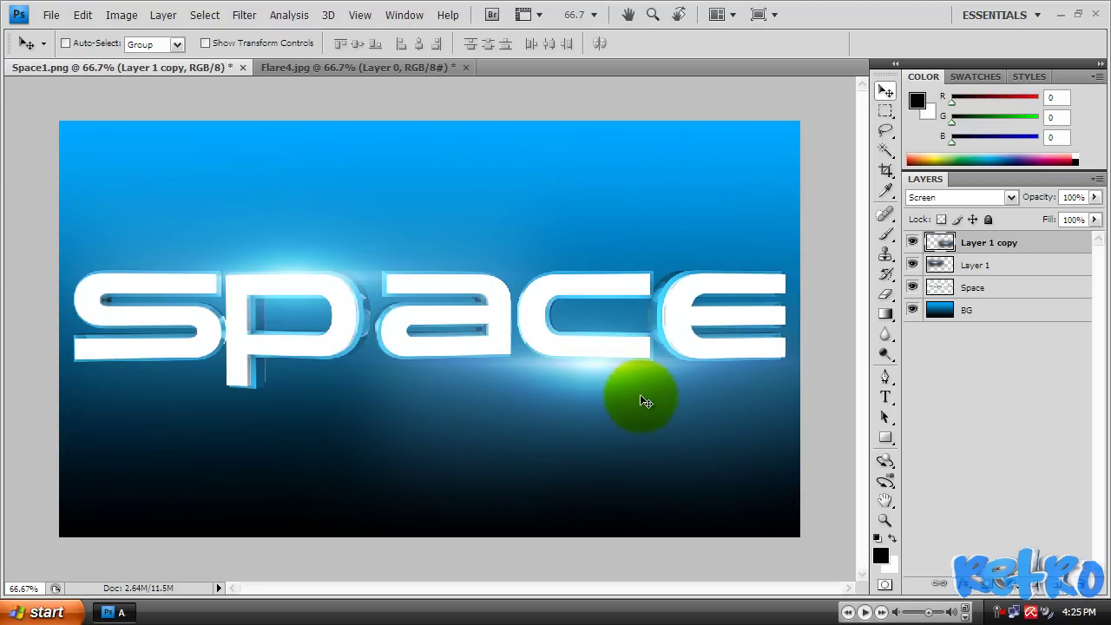
drag(616, 376, 609, 363)
drag(680, 401, 721, 282)
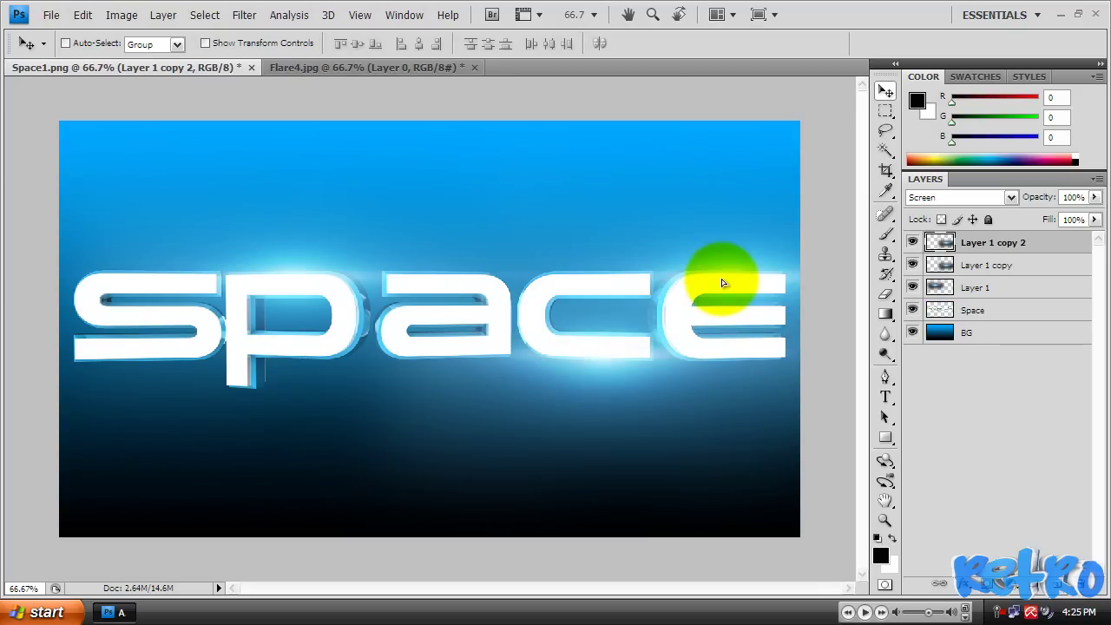
drag(640, 356, 427, 367)
drag(565, 371, 566, 372)
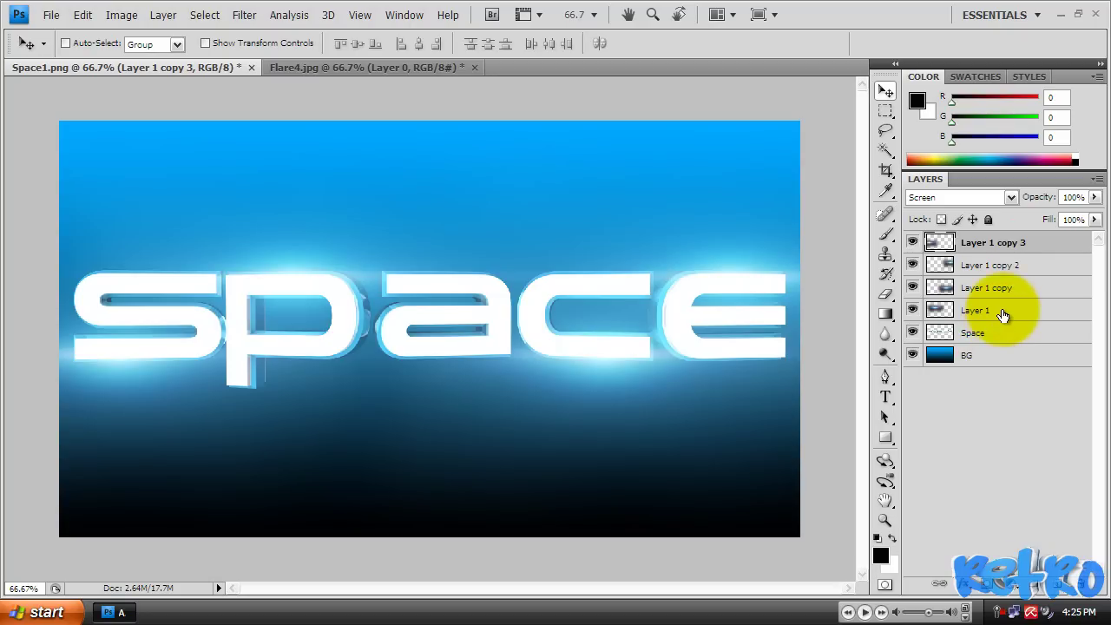
- Merge the four flare layers into one Screen-blended layer named Flares
shift+click(1003, 319)
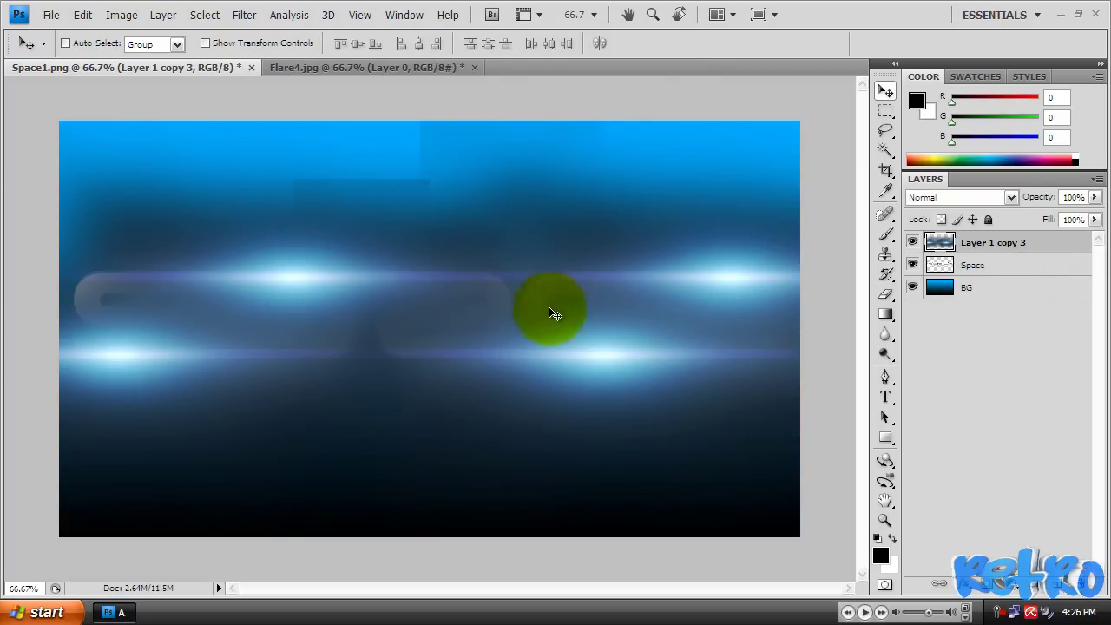
click(972, 195)
click(929, 353)
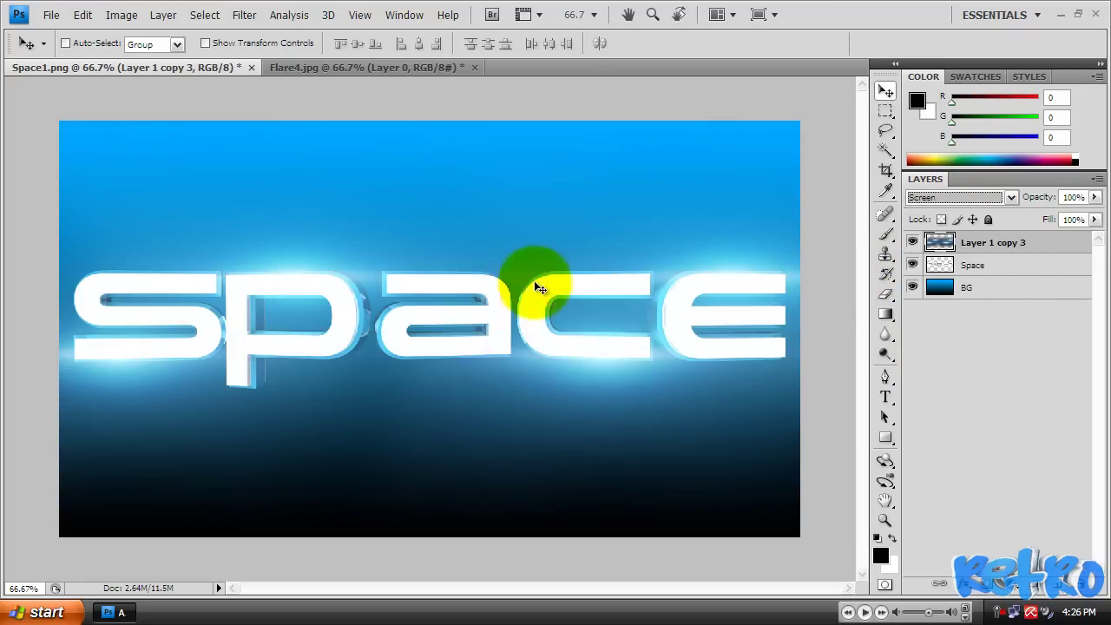
double_click(1002, 244)
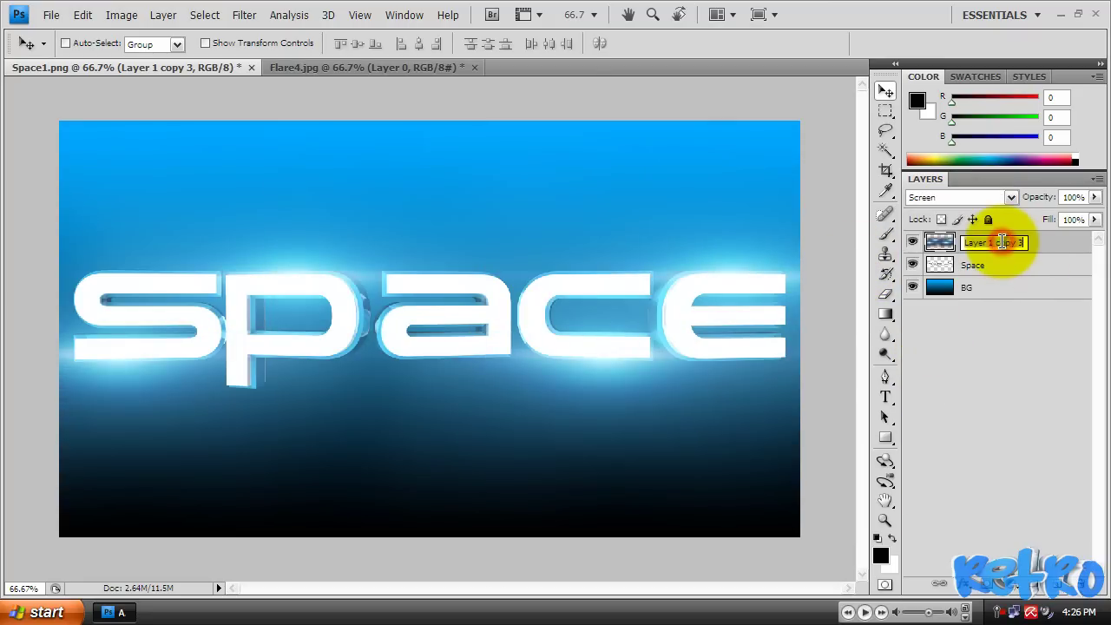
key(Return)
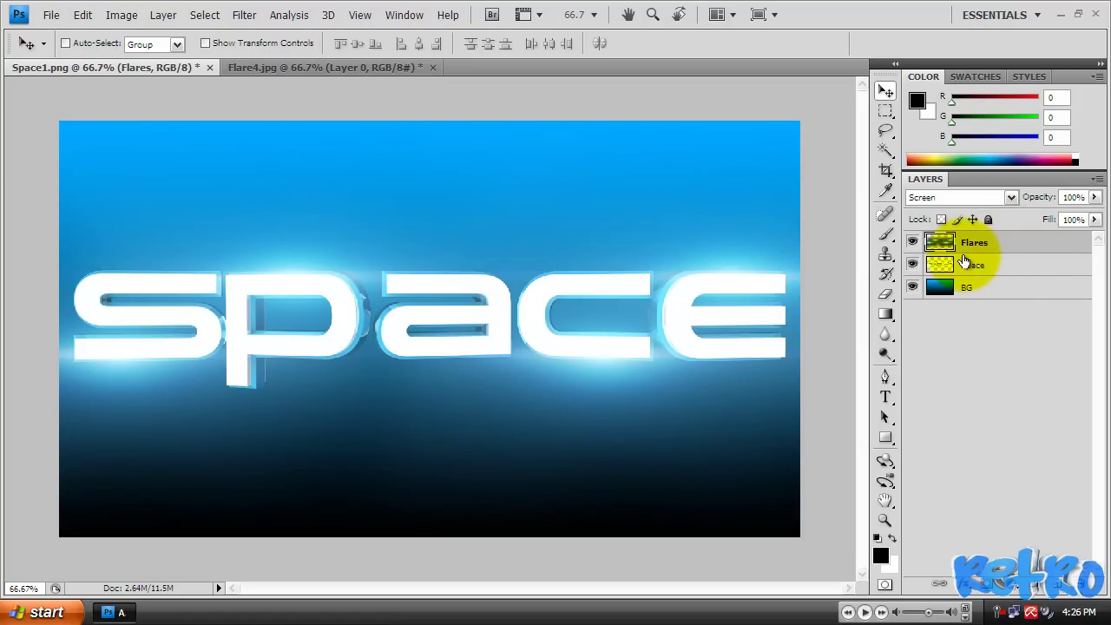
- Open smoke5 from the Smoke folder via File > Open
click(50, 15)
click(74, 50)
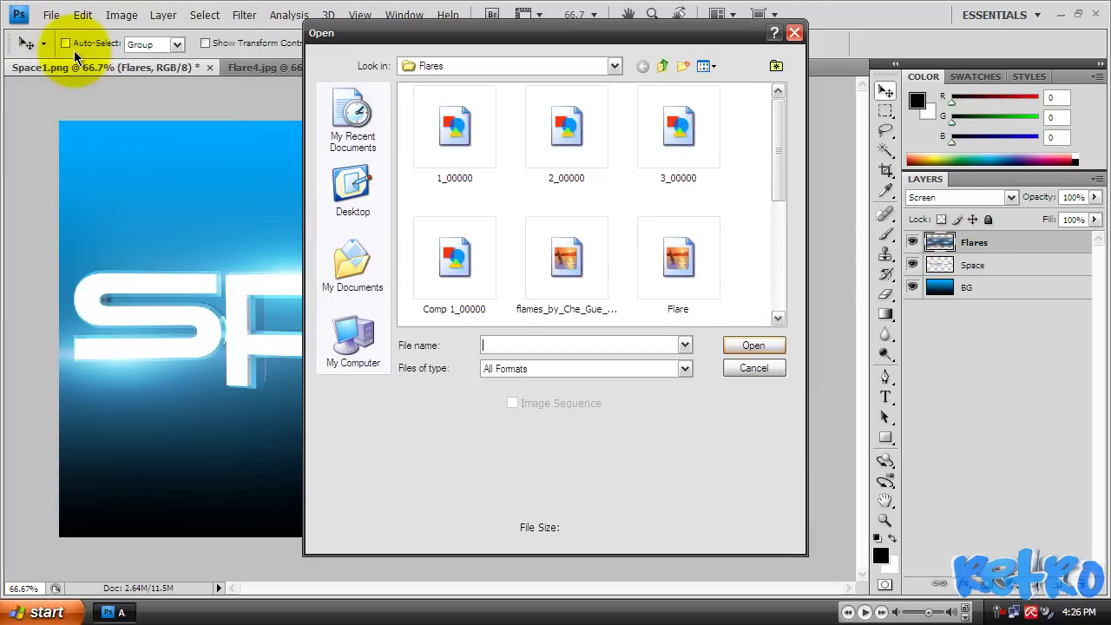
drag(773, 181, 771, 144)
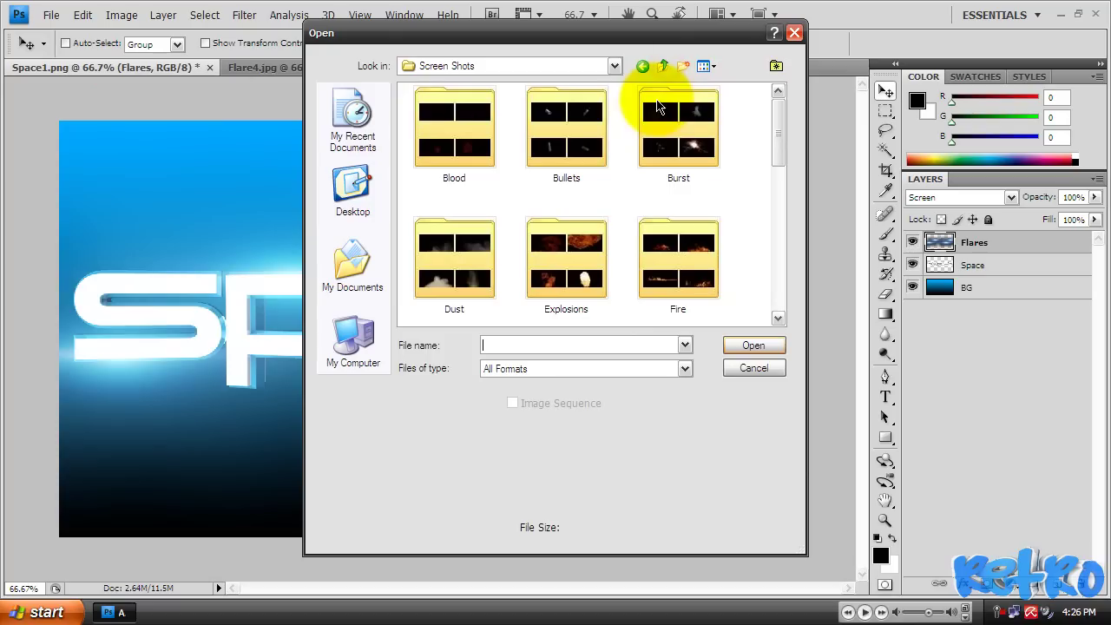
drag(778, 131, 760, 245)
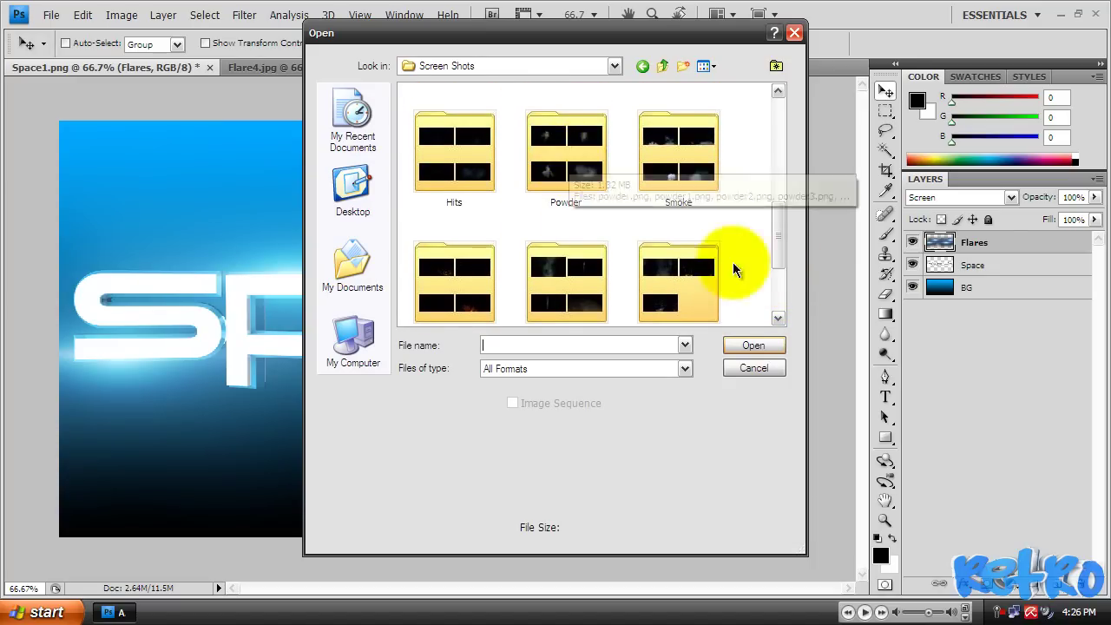
double_click(673, 181)
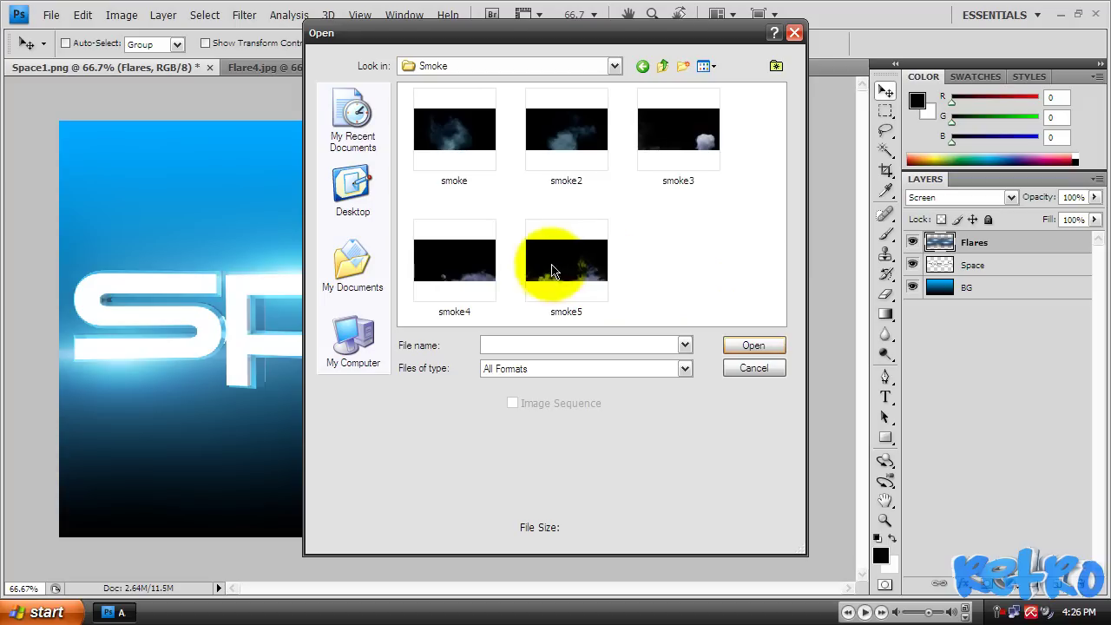
click(569, 287)
click(754, 345)
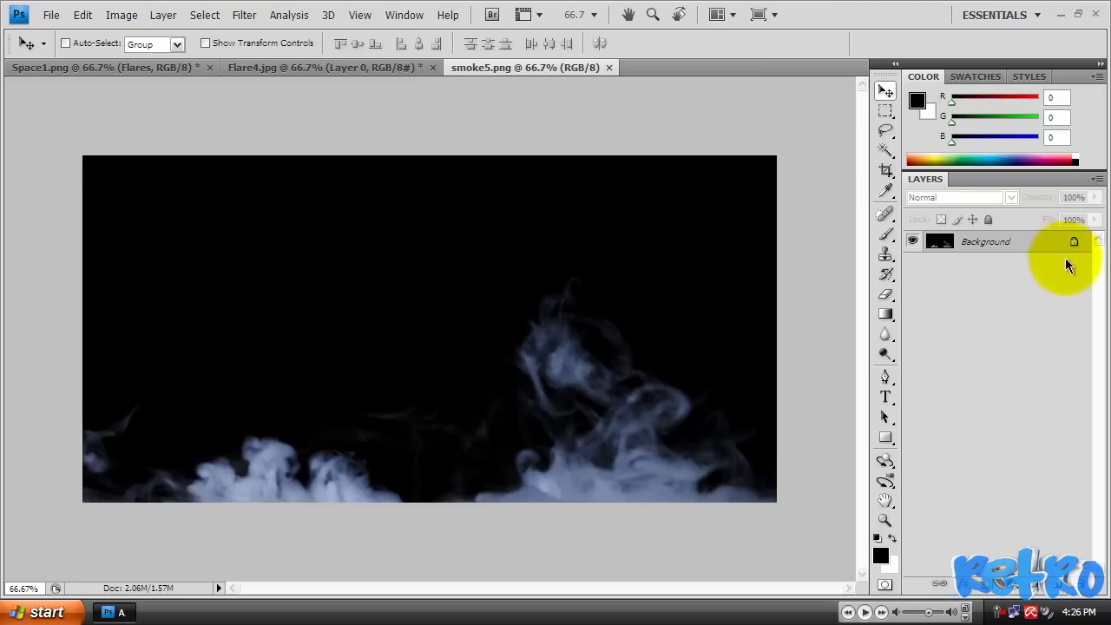
- Unlock smoke5 as Layer 0, drag it into Space1 and set its blend mode to Screen
double_click(1042, 248)
click(715, 194)
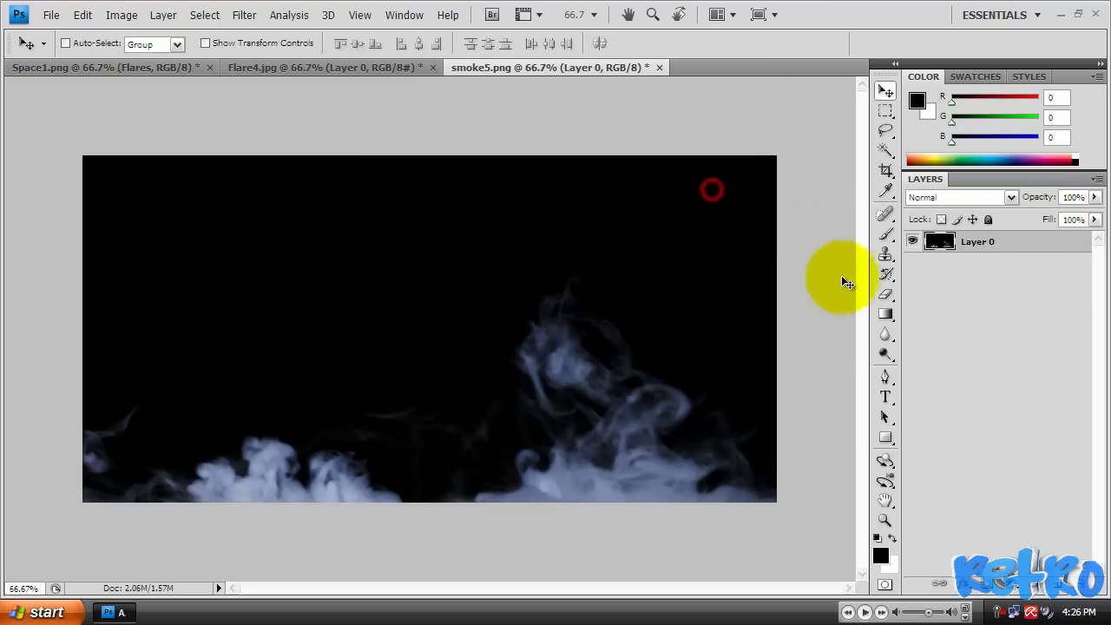
ctrl+click(941, 245)
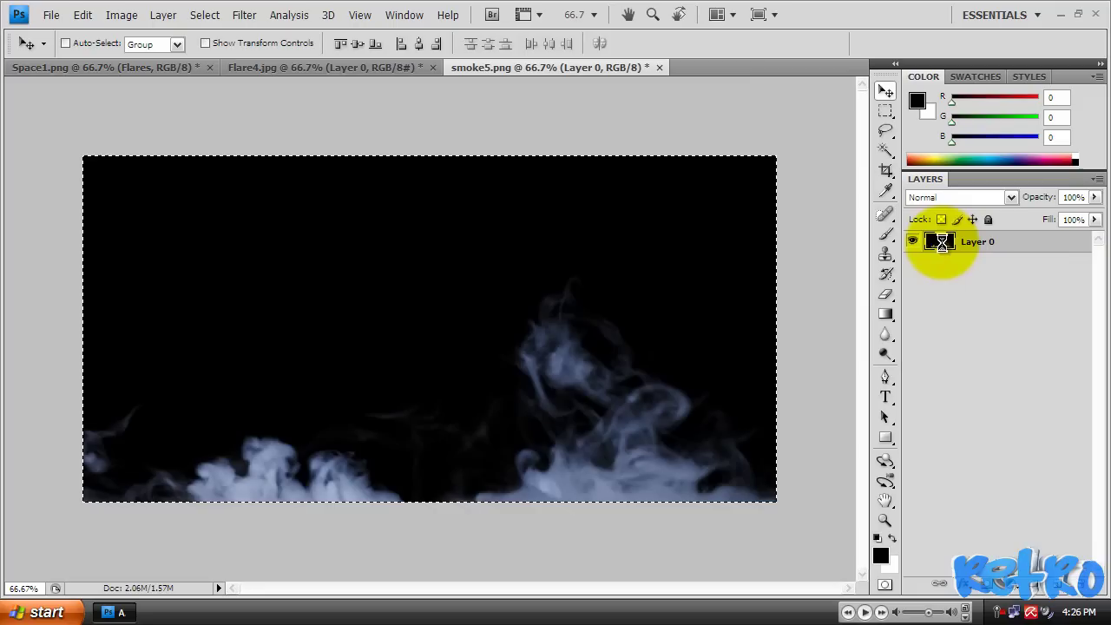
drag(140, 72, 538, 376)
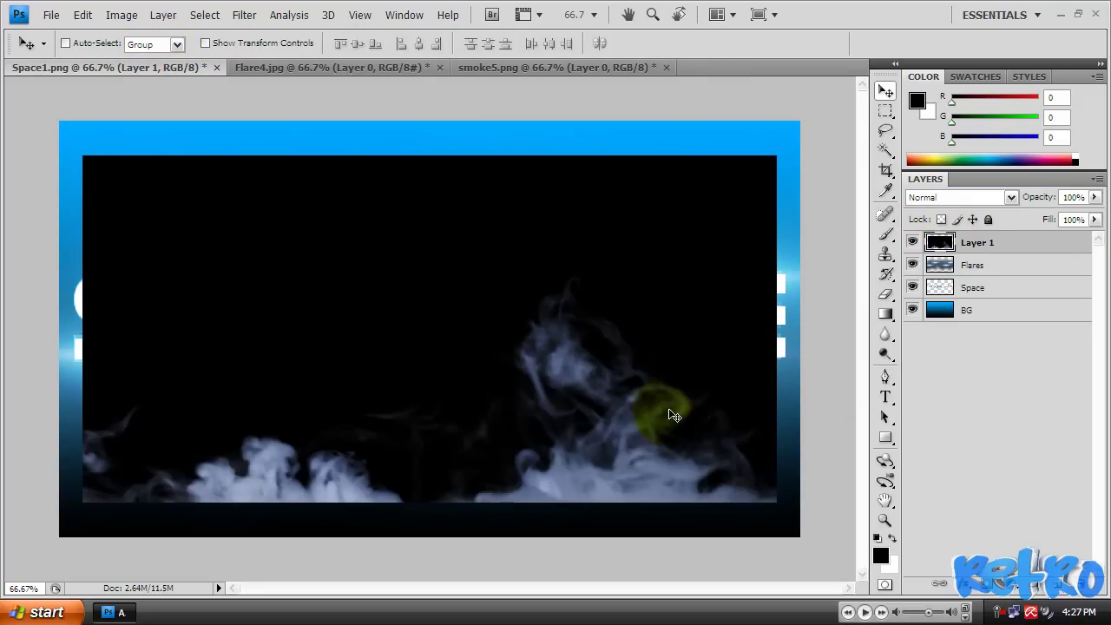
click(974, 198)
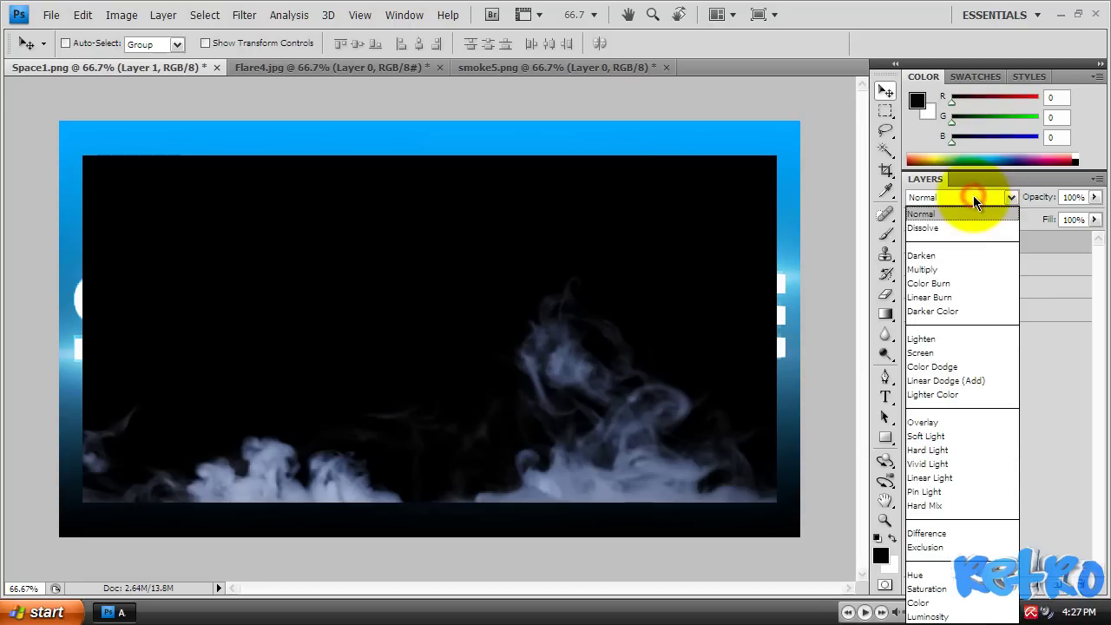
click(921, 353)
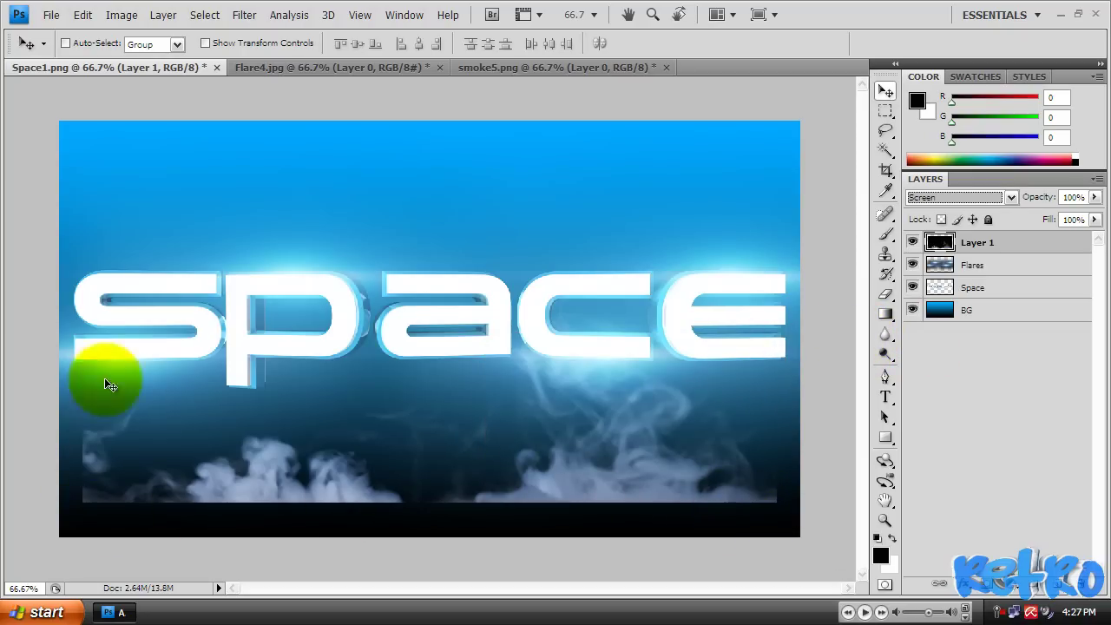
- Erase the smoke's hard bottom edge with the Eraser and drag the smoke up toward the letters
click(885, 296)
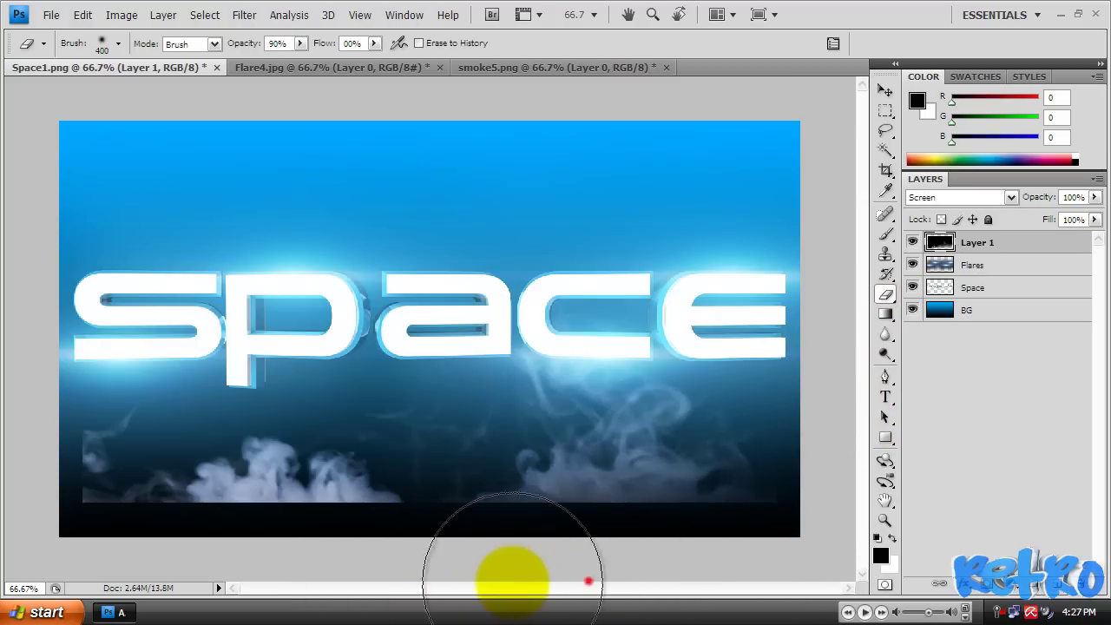
mouse_move(512, 580)
mouse_down()
mouse_move(339, 581)
mouse_move(74, 545)
mouse_move(12, 459)
mouse_move(7, 480)
mouse_move(11, 328)
mouse_up()
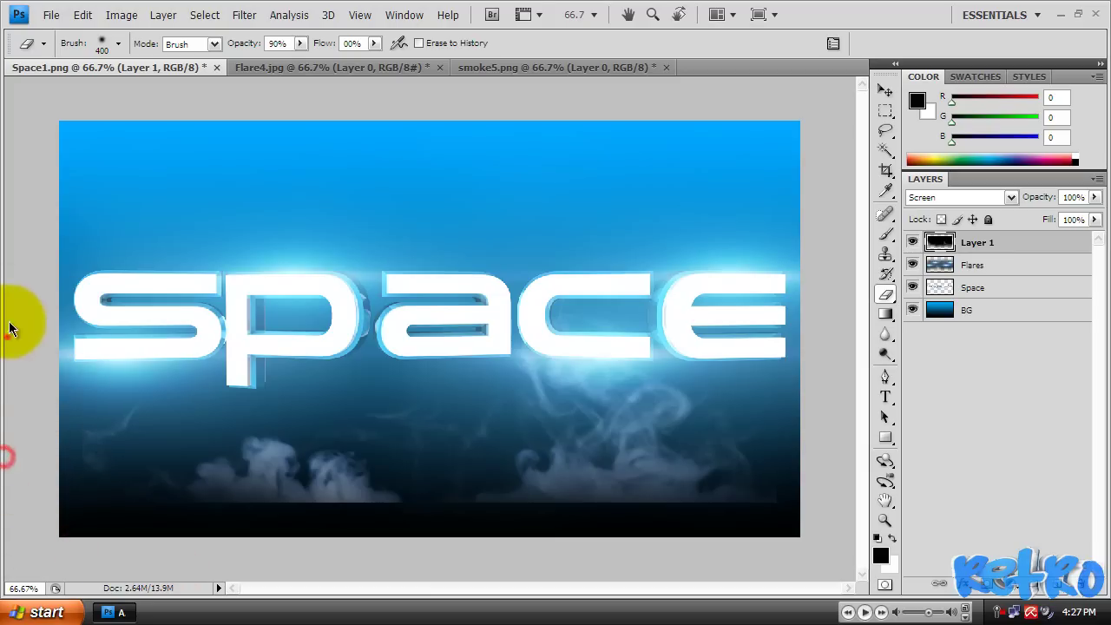
click(710, 565)
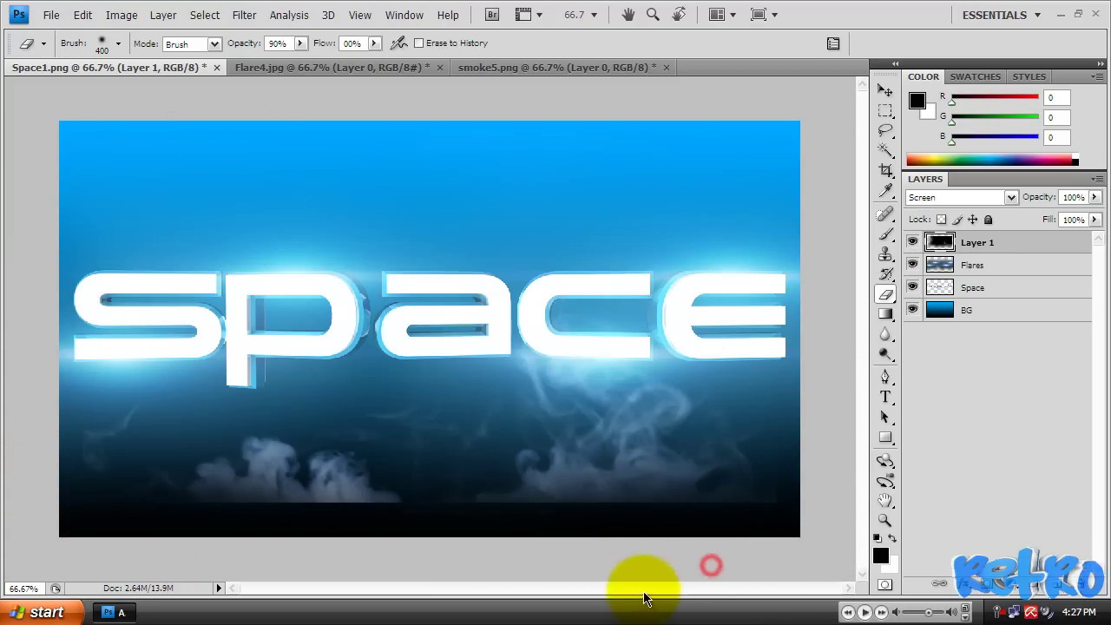
mouse_move(644, 597)
mouse_down()
mouse_move(582, 596)
mouse_move(570, 529)
mouse_move(495, 558)
mouse_move(162, 576)
mouse_up()
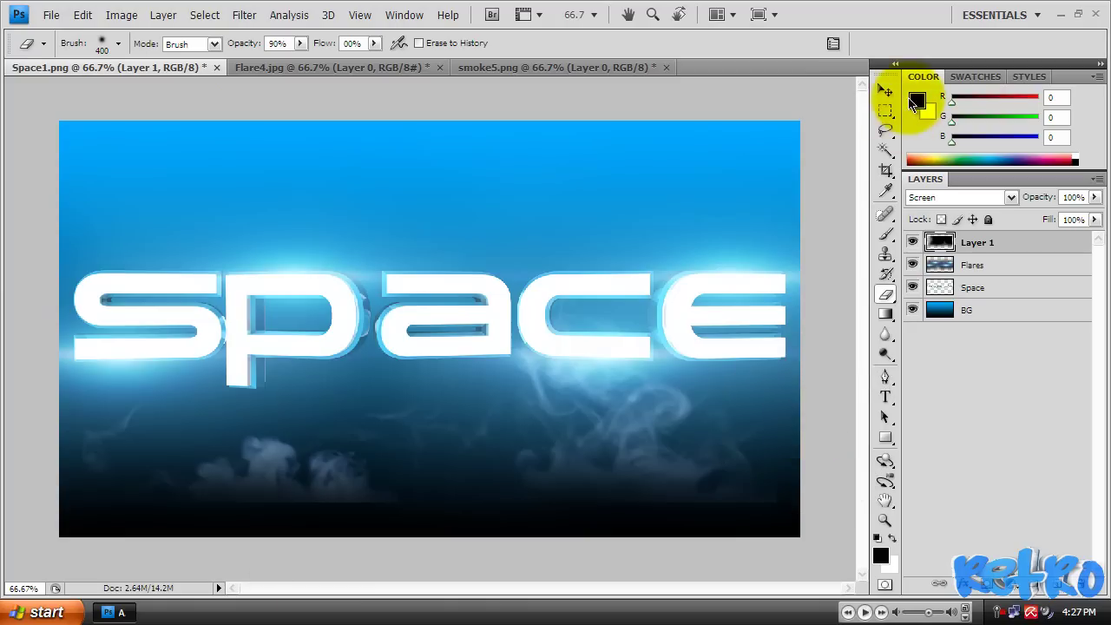
click(885, 90)
drag(589, 449, 476, 399)
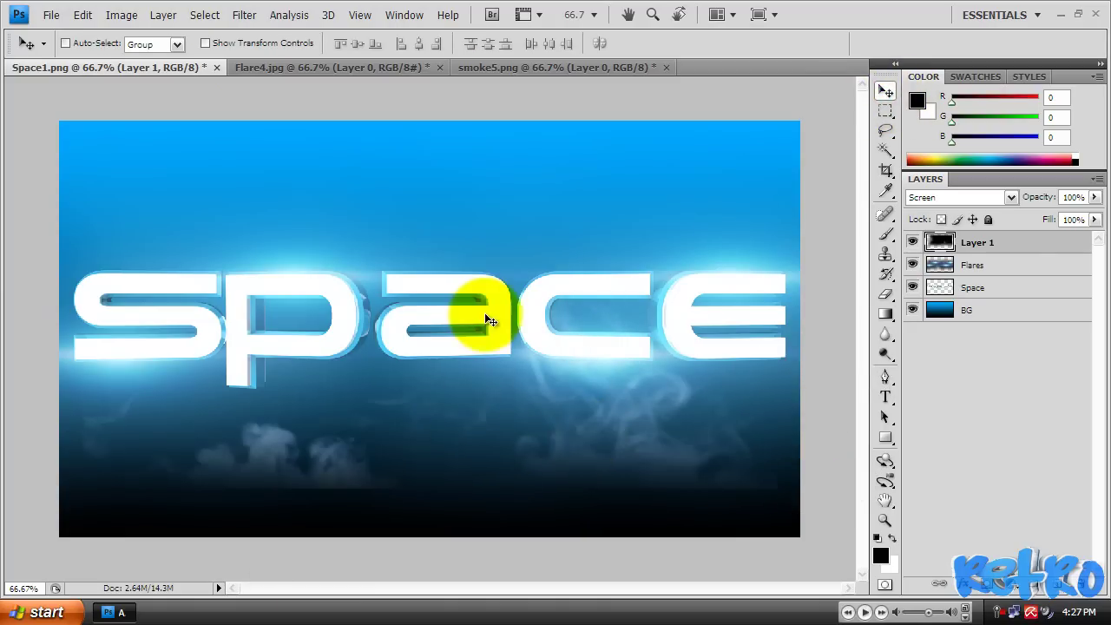
- Flip the smoke vertically, place it below SPACE, and add a duplicate shifted left
click(82, 14)
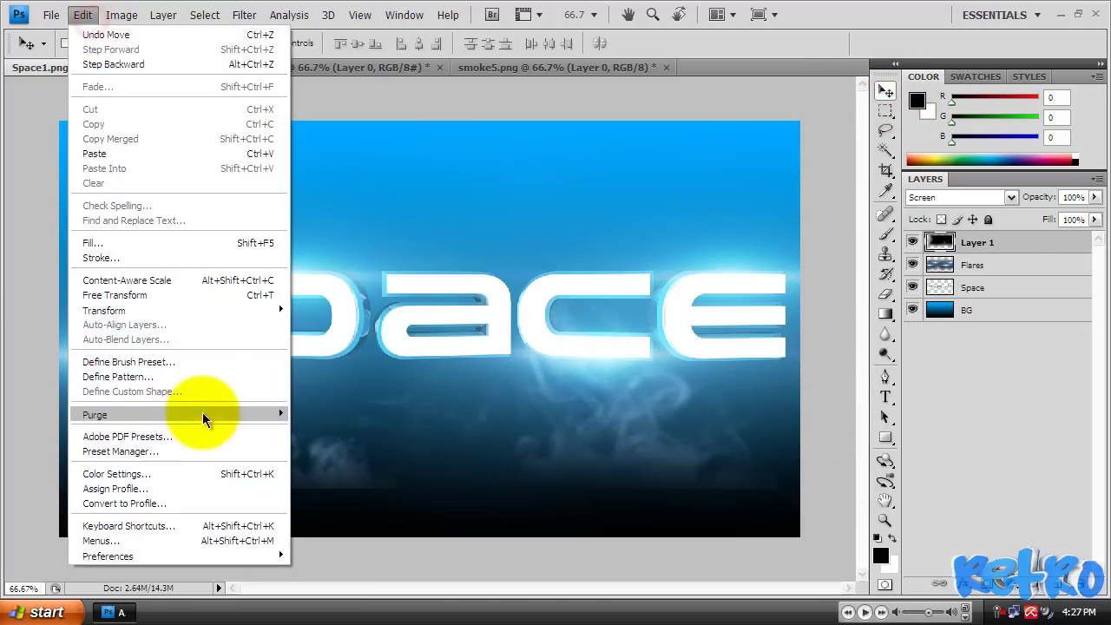
mouse_move(193, 310)
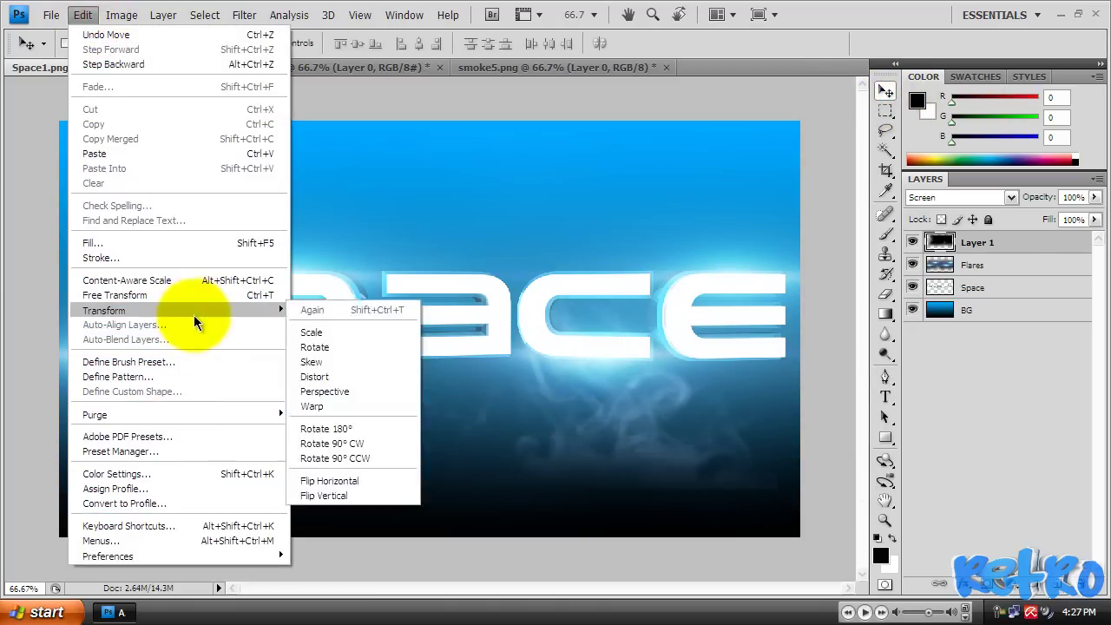
click(346, 502)
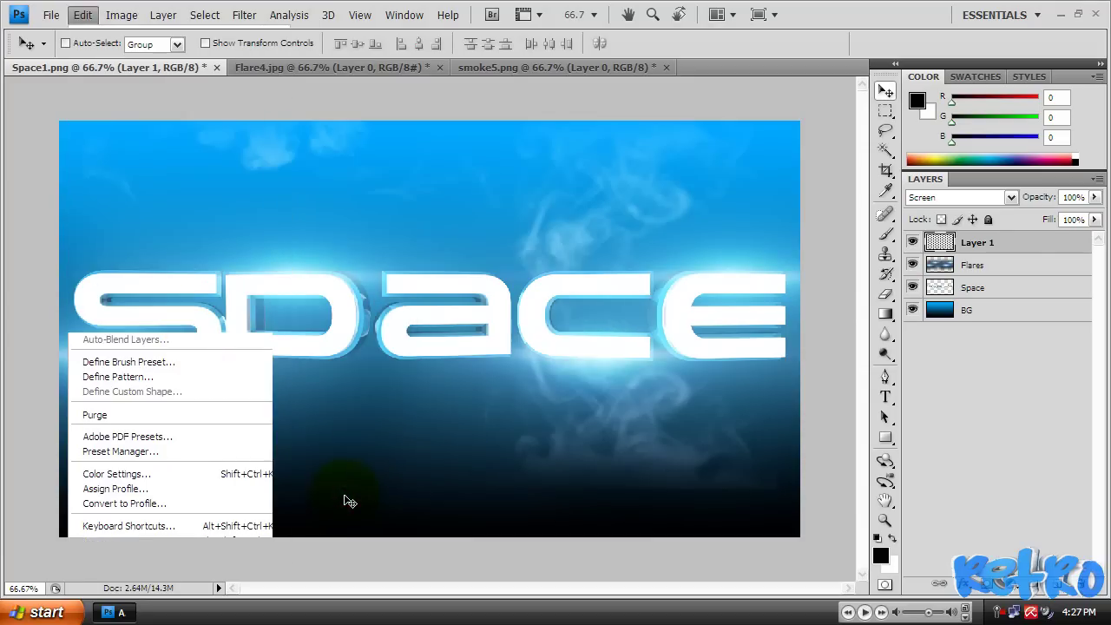
drag(532, 189, 540, 435)
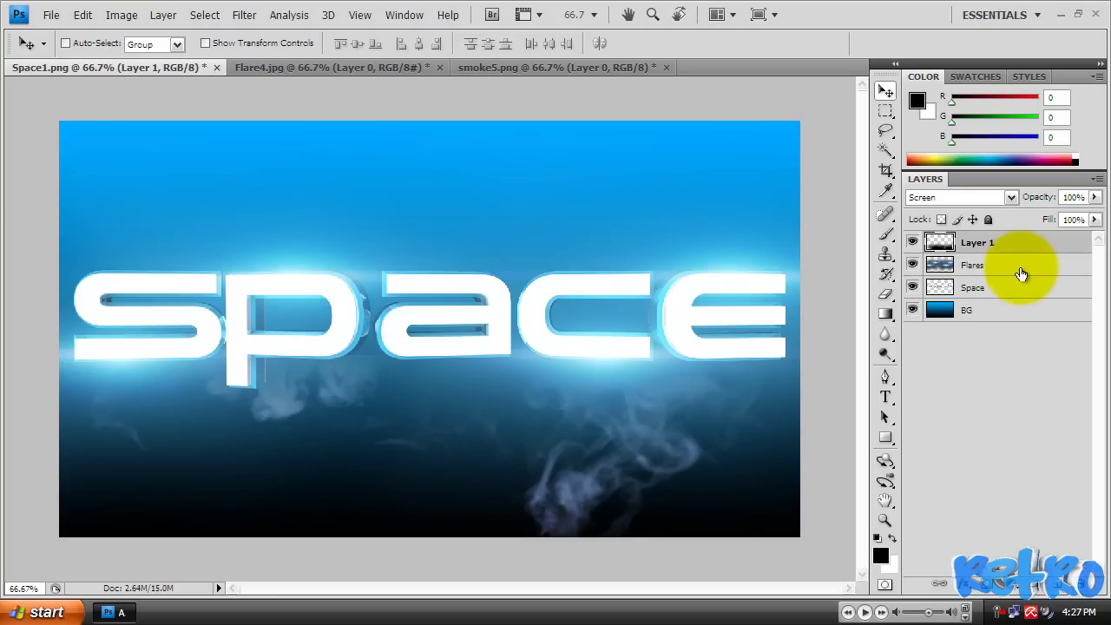
key(ctrl+j)
drag(609, 400, 367, 406)
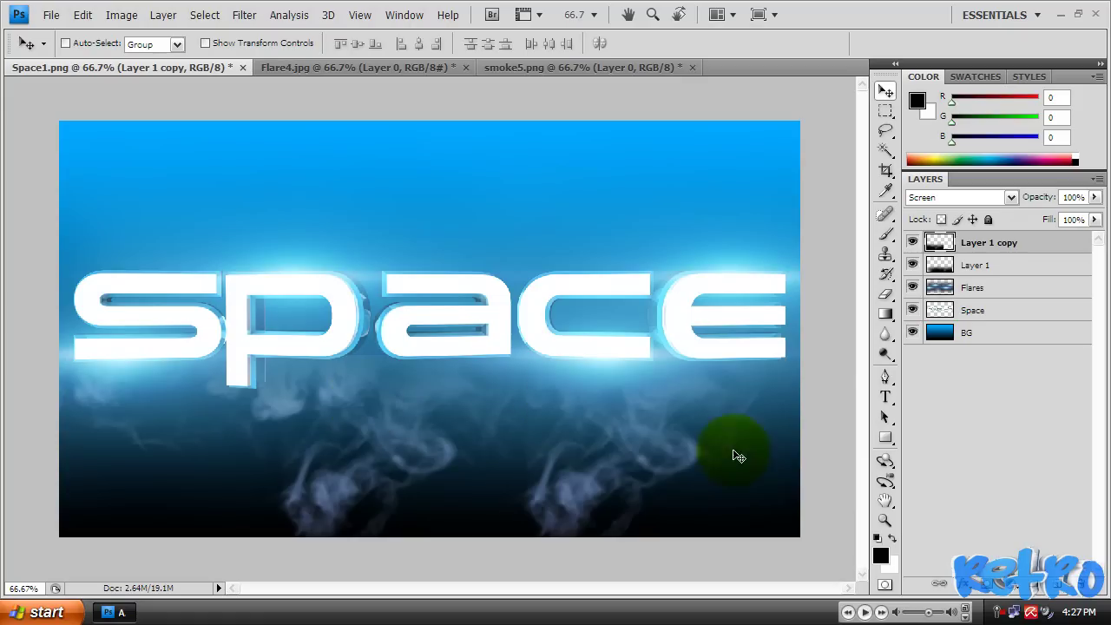
- Merge Layer 1 and Layer 1 copy, set the result to Screen, and name it Smoke
ctrl+click(1025, 270)
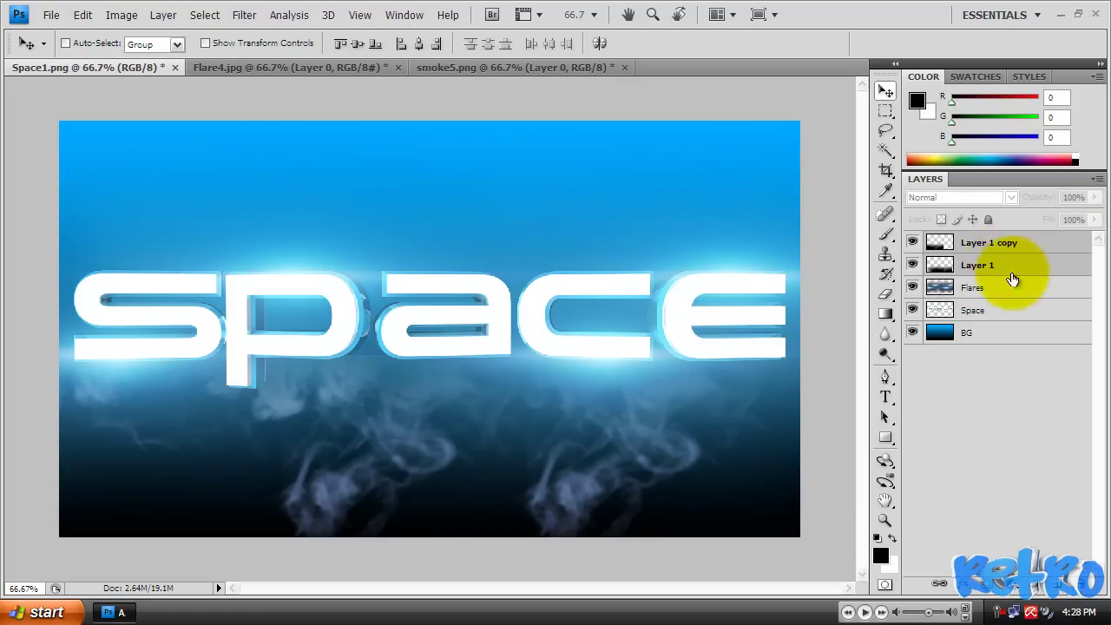
key(ctrl+e)
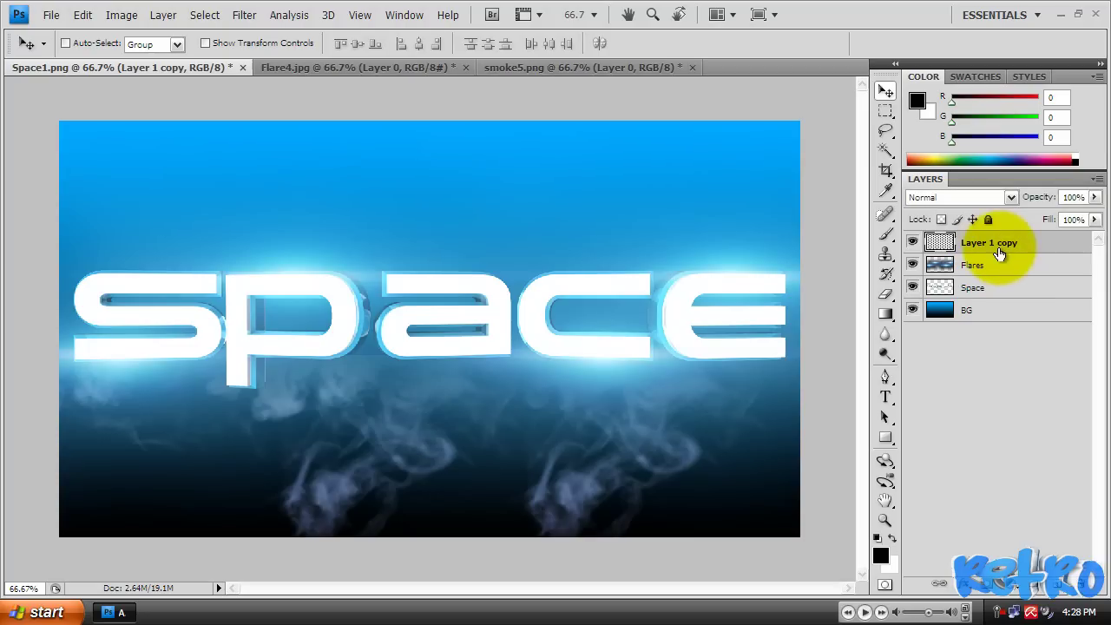
click(979, 198)
click(934, 352)
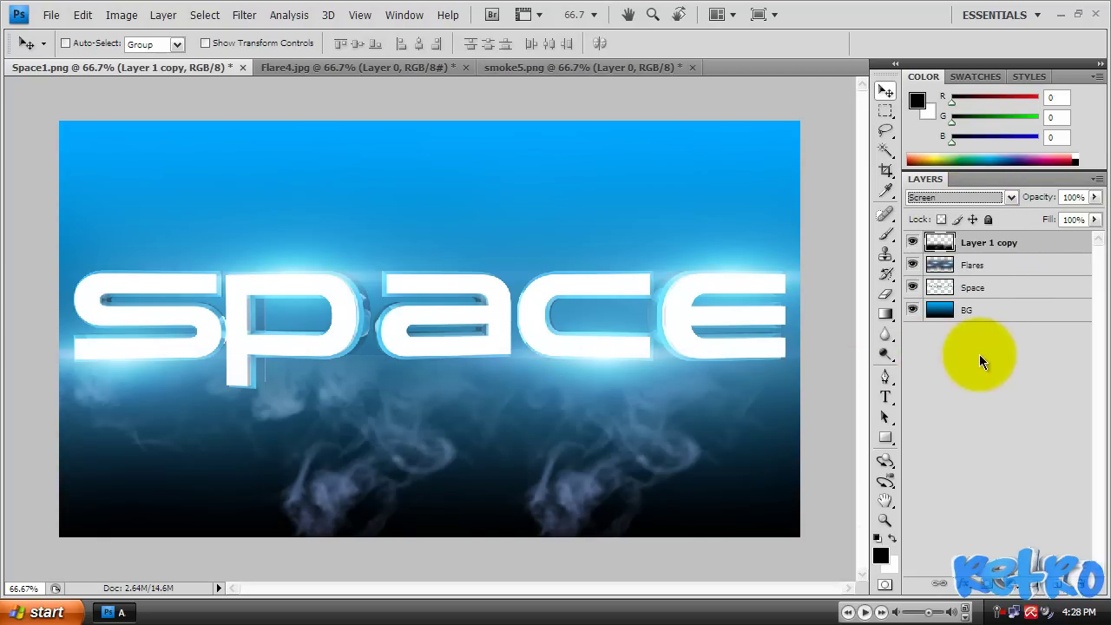
double_click(1002, 248)
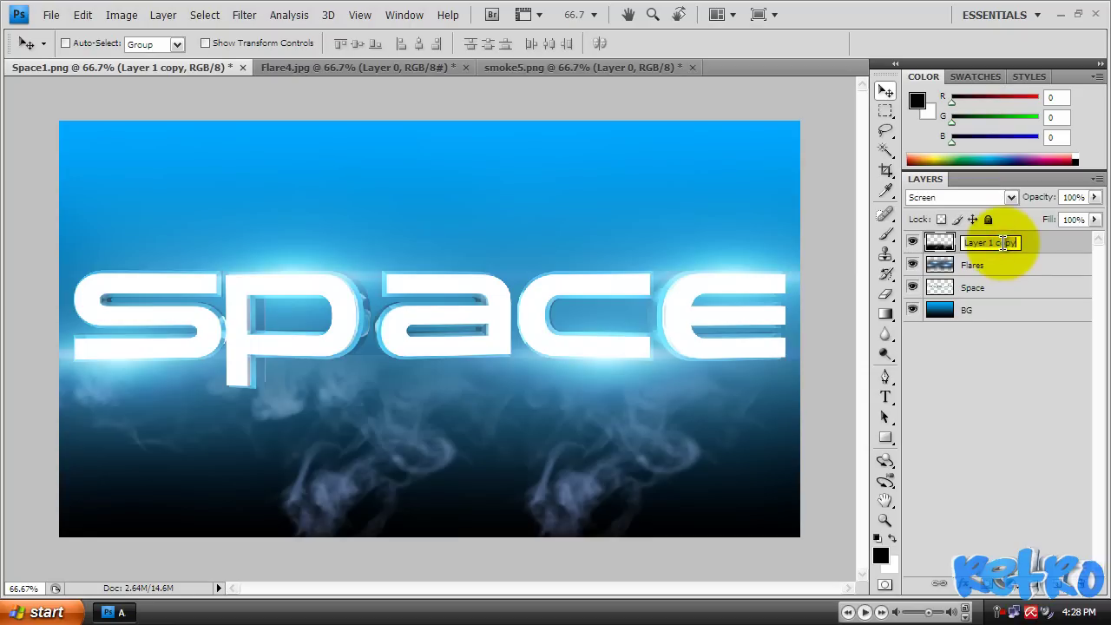
key(Return)
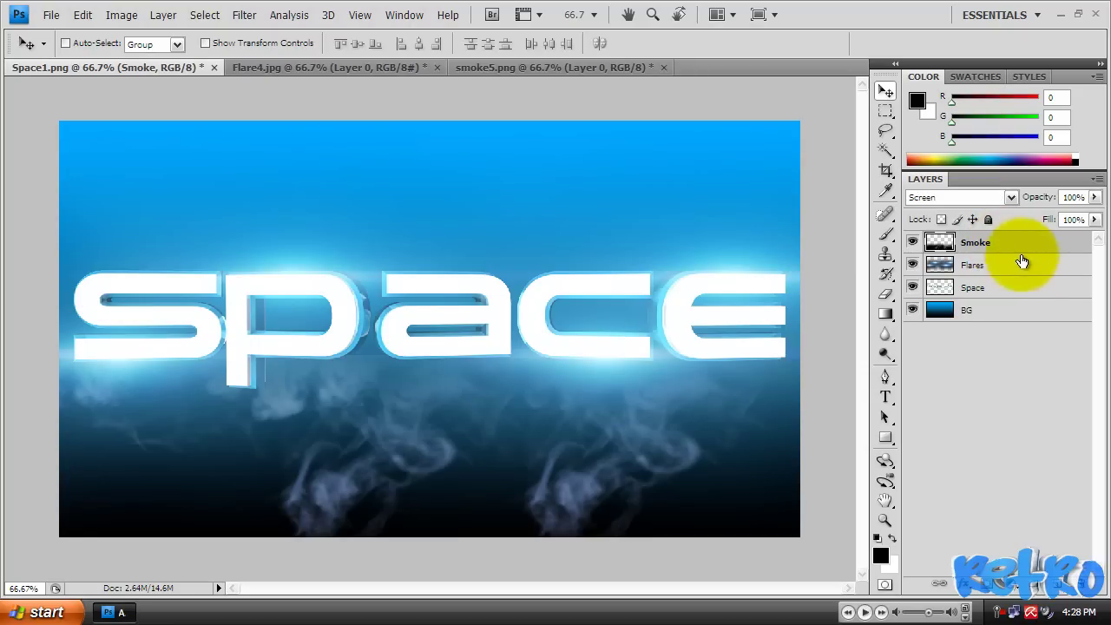
- Erase the smoke haze overlapping the letters and nudge the Smoke layer up beneath SPACE
click(885, 293)
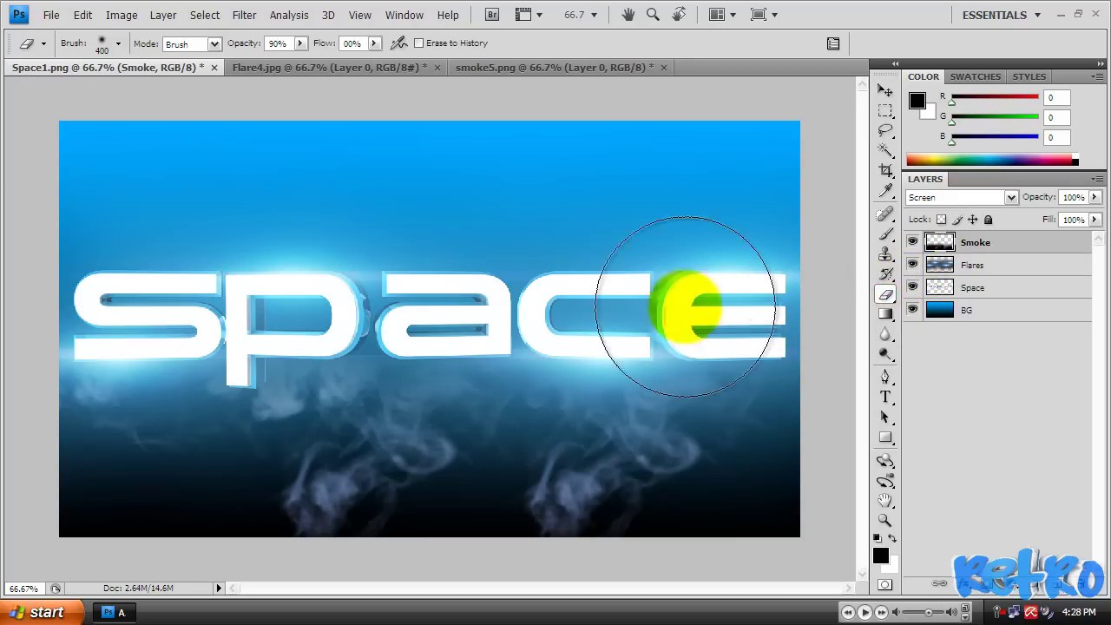
mouse_move(393, 267)
mouse_down()
mouse_move(250, 288)
mouse_move(314, 291)
mouse_move(251, 281)
mouse_move(92, 293)
mouse_move(226, 293)
mouse_move(52, 288)
mouse_move(808, 199)
mouse_move(881, 110)
mouse_move(865, 82)
mouse_up()
click(887, 94)
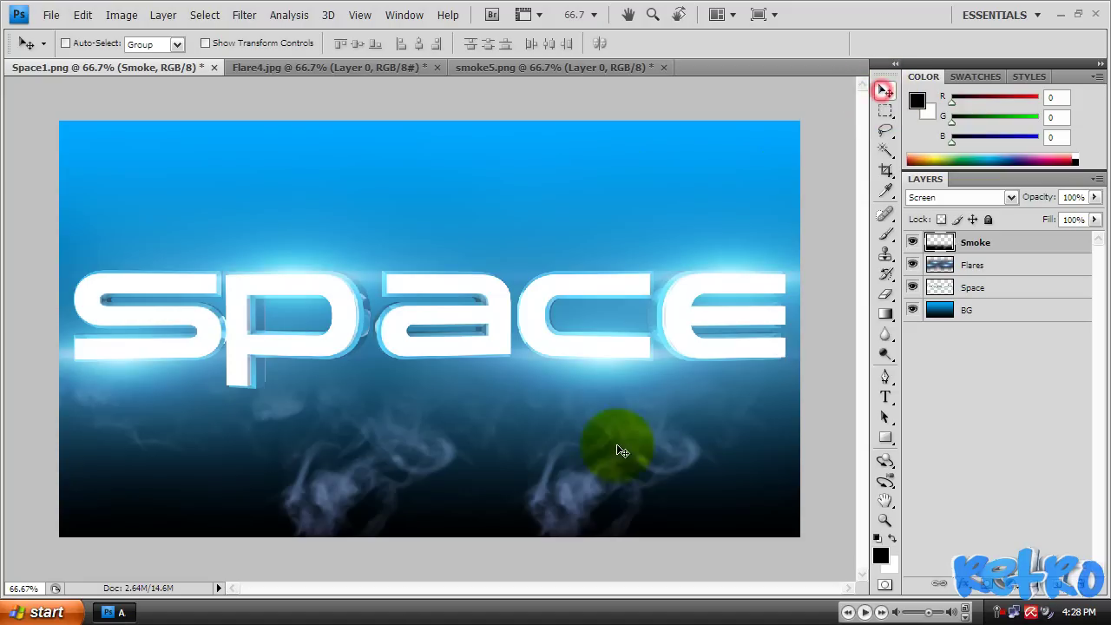
drag(617, 449, 570, 417)
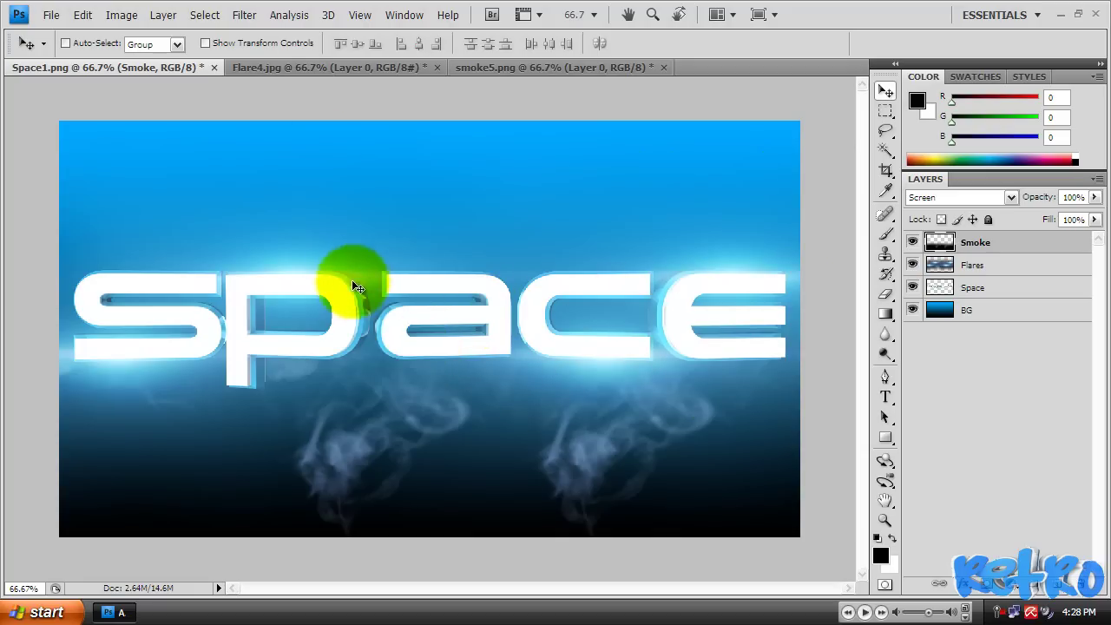
- Check the Flare4.jpg document, return to Space1, then minimize Photoshop to the desktop
click(330, 67)
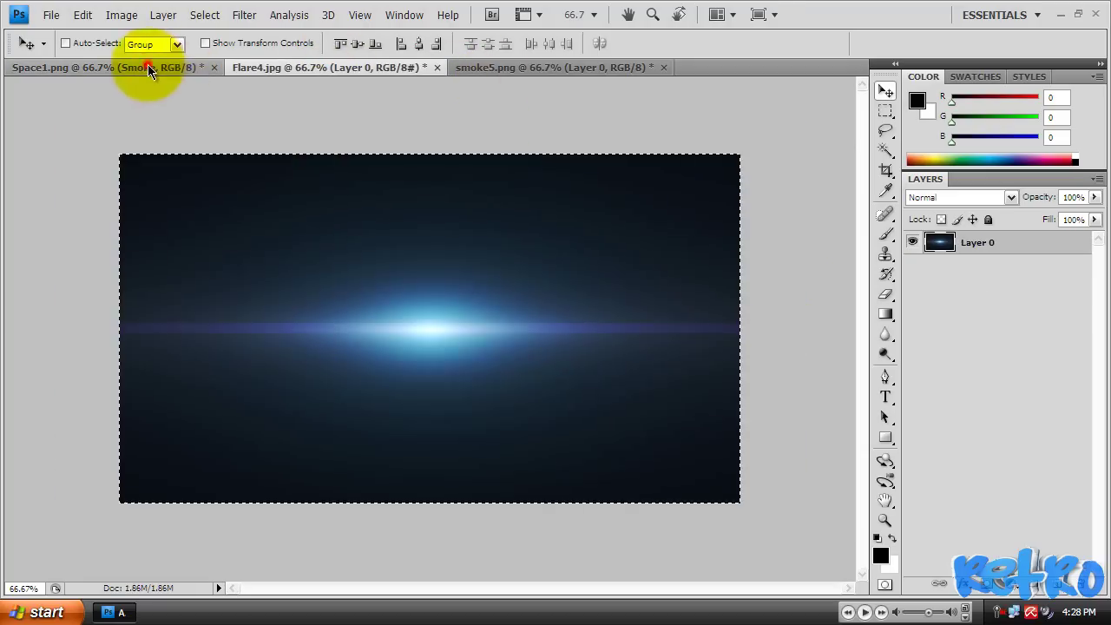
click(148, 67)
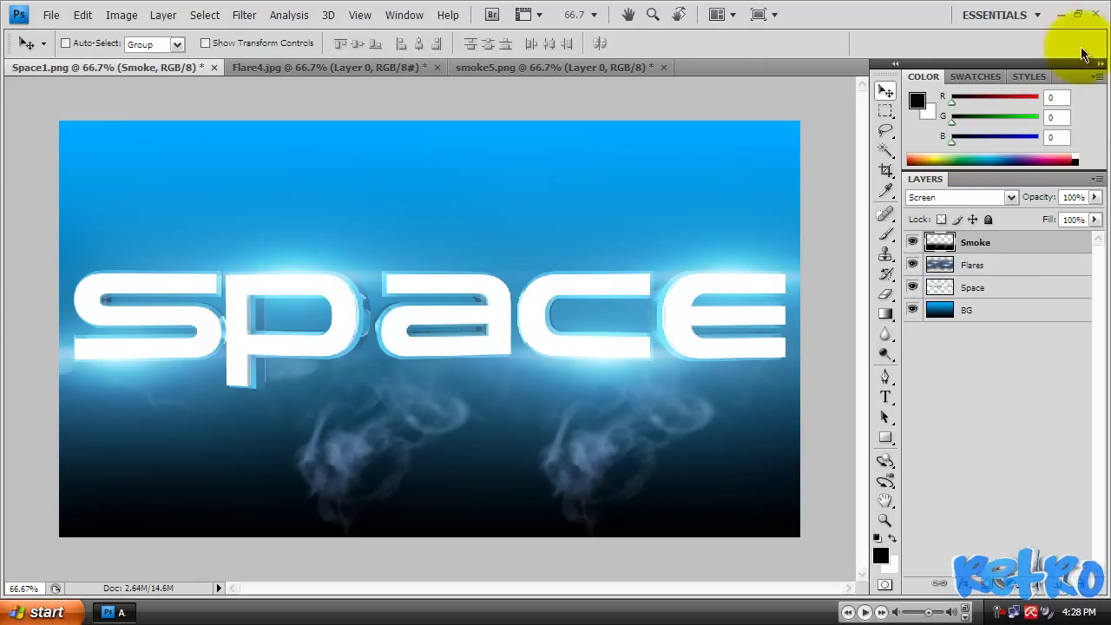
click(1058, 16)
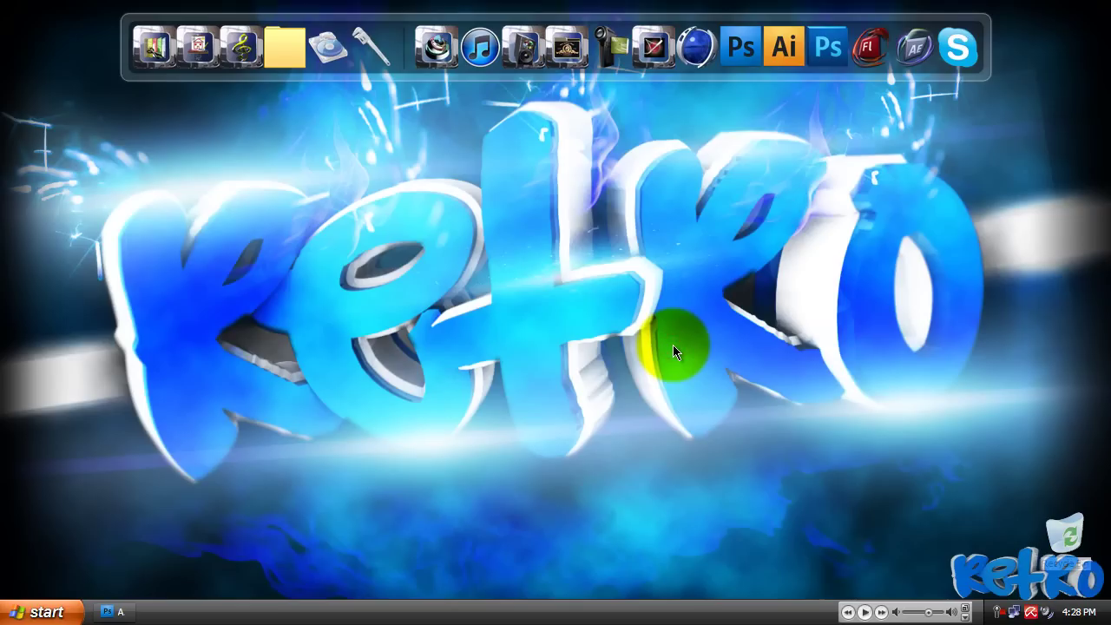